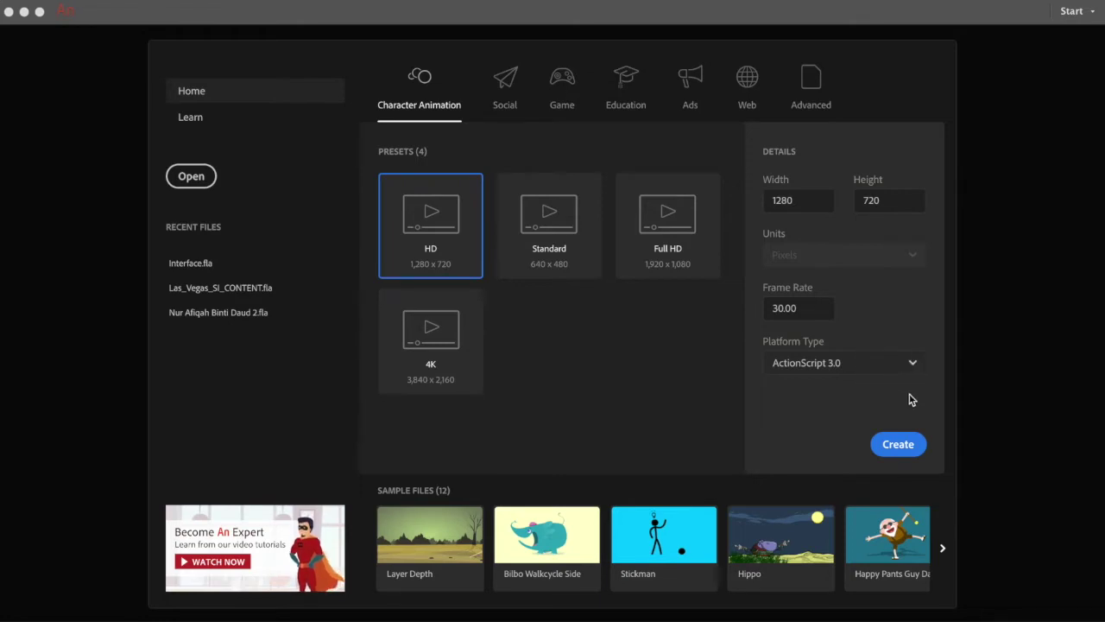
Create an HD 1280 x 720 ActionScript 3.0 document at 30 fps and save it as "interface 2.0" in Documents
{"action": "left_click", "coordinate": [900, 450]}
{"action": "left_click", "coordinate": [900, 447]}
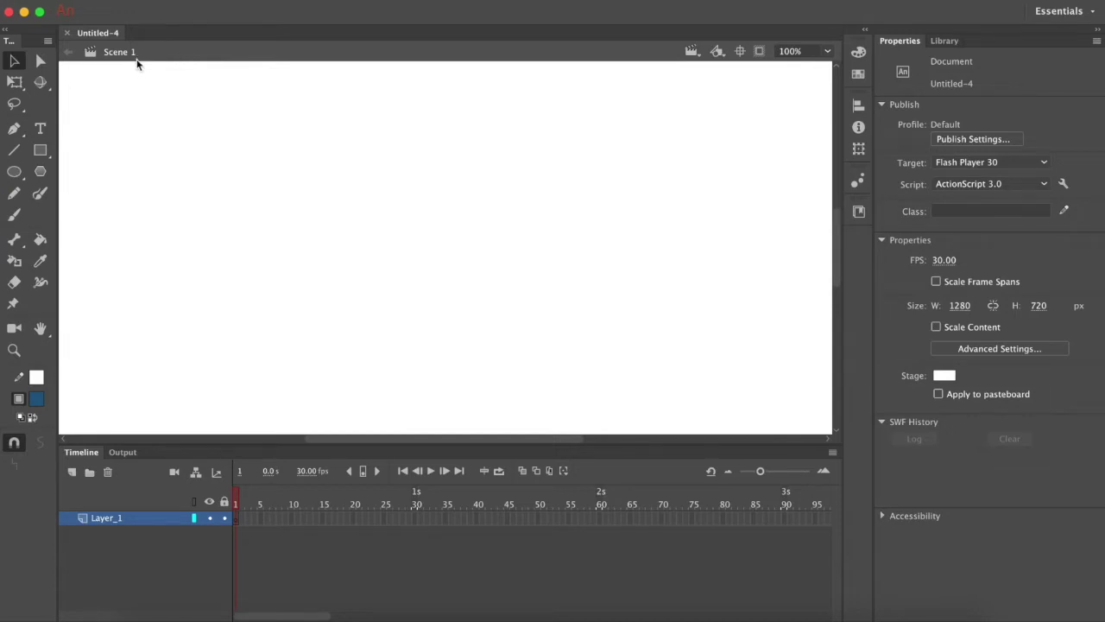
{"action": "key", "text": "super+s"}
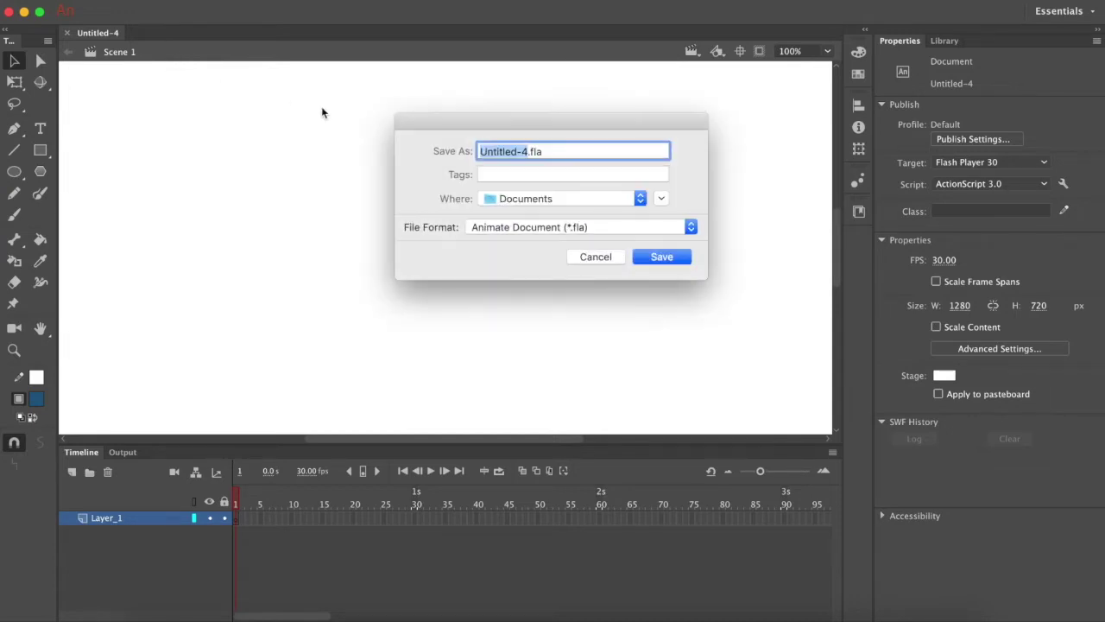
{"action": "type", "text": "interface 2.0"}
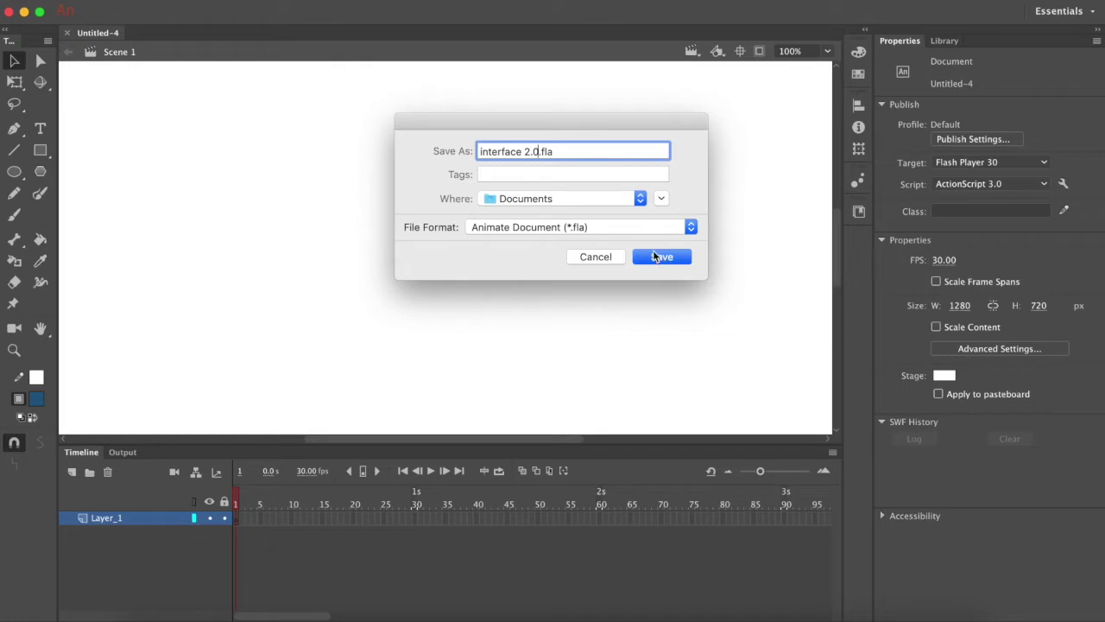
{"action": "left_click", "coordinate": [656, 257]}
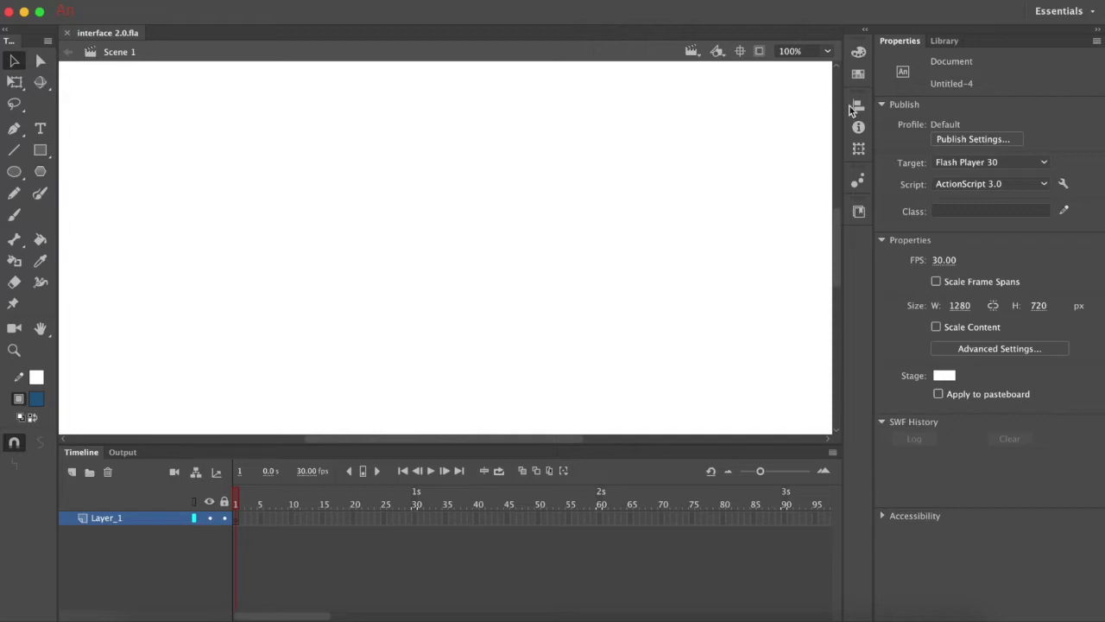
Set the stage magnification to Show Frame
{"action": "left_click", "coordinate": [827, 51]}
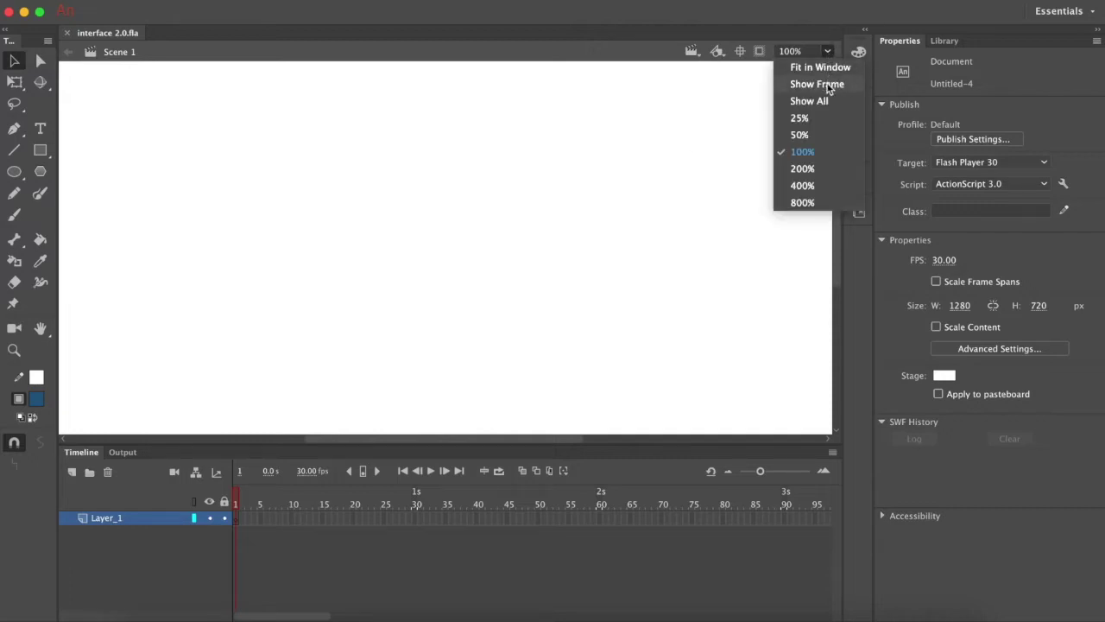
{"action": "left_click", "coordinate": [826, 86]}
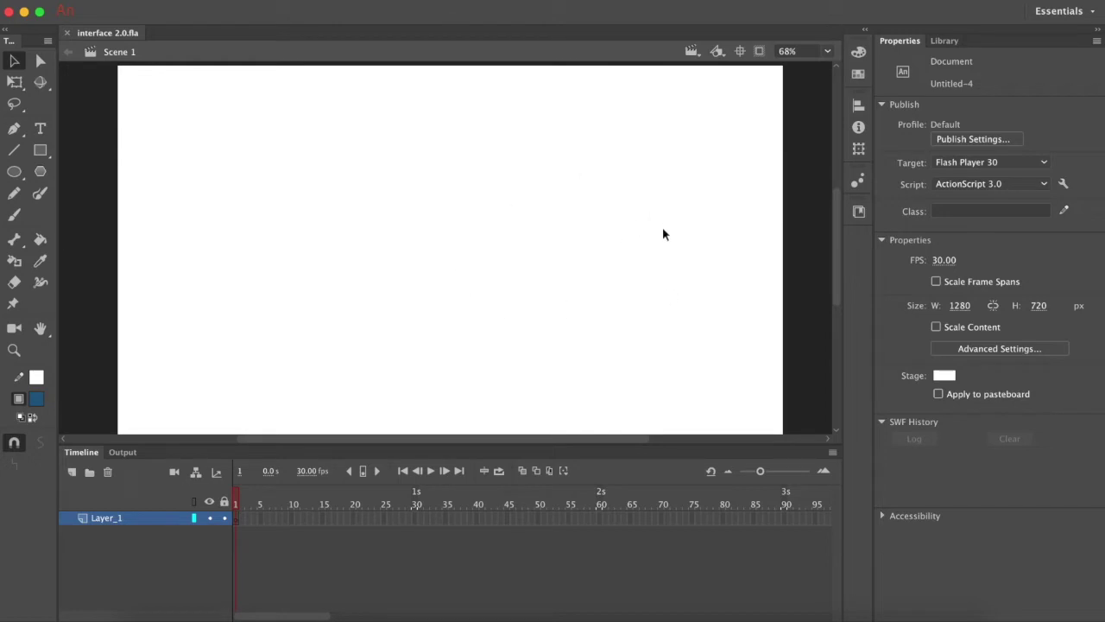
Try out another stage background colour and set it back to white (#FFFFFF)
{"action": "left_click", "coordinate": [944, 375]}
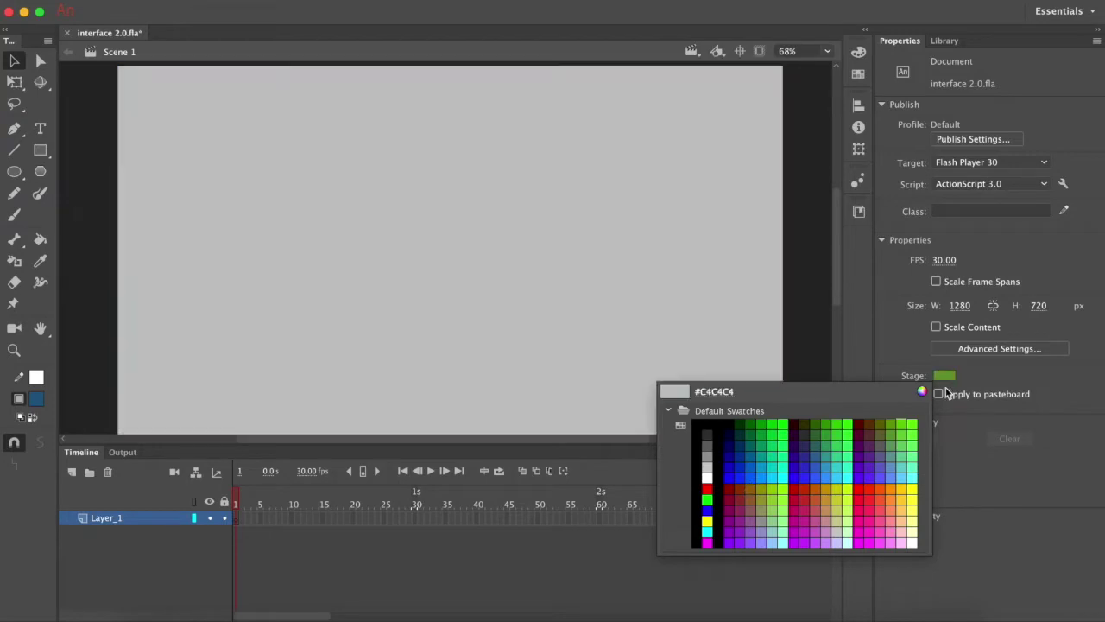
{"action": "left_click", "coordinate": [975, 374]}
{"action": "left_click", "coordinate": [943, 376]}
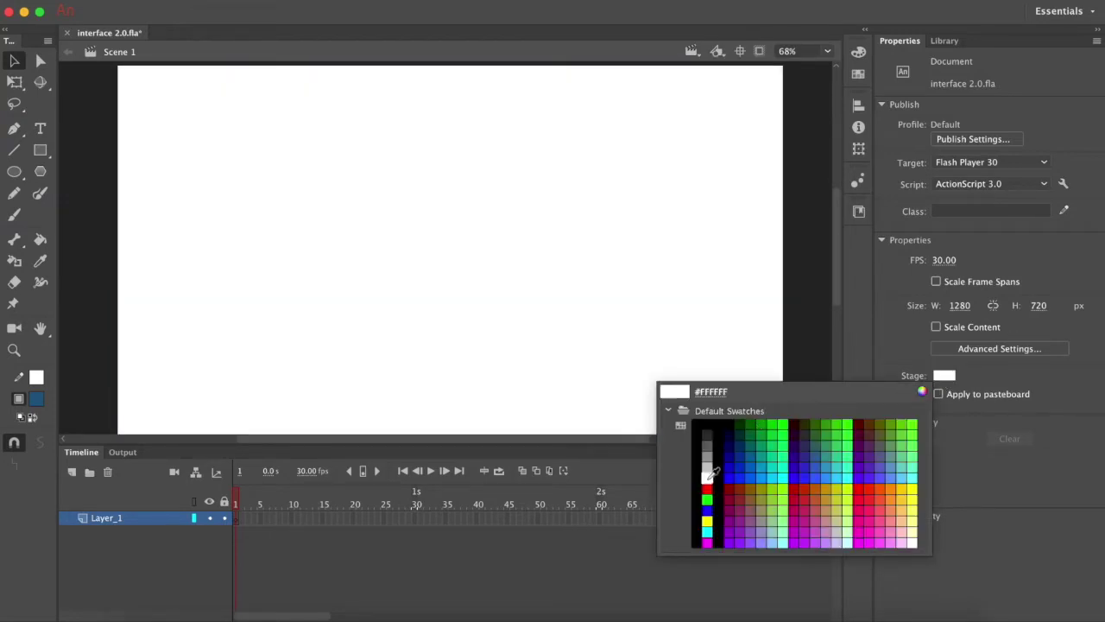
{"action": "left_click", "coordinate": [707, 477]}
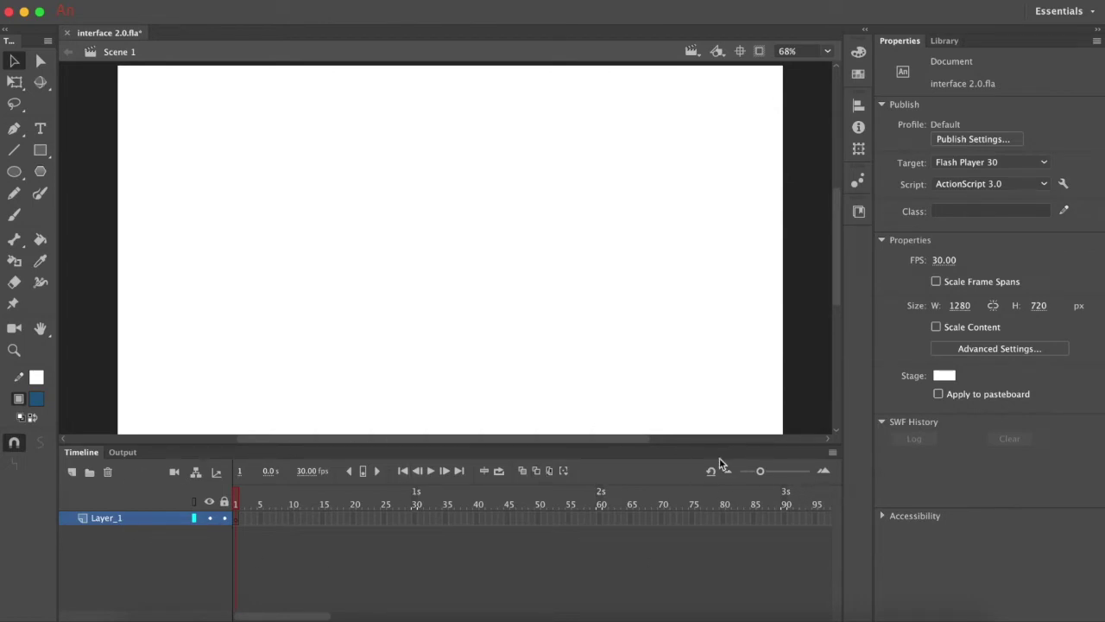
Add a static text box about 540 px wide in the upper middle of the stage reading "Interface Exercise"
{"action": "left_click_drag", "start_coordinate": [761, 475], "coordinate": [763, 476]}
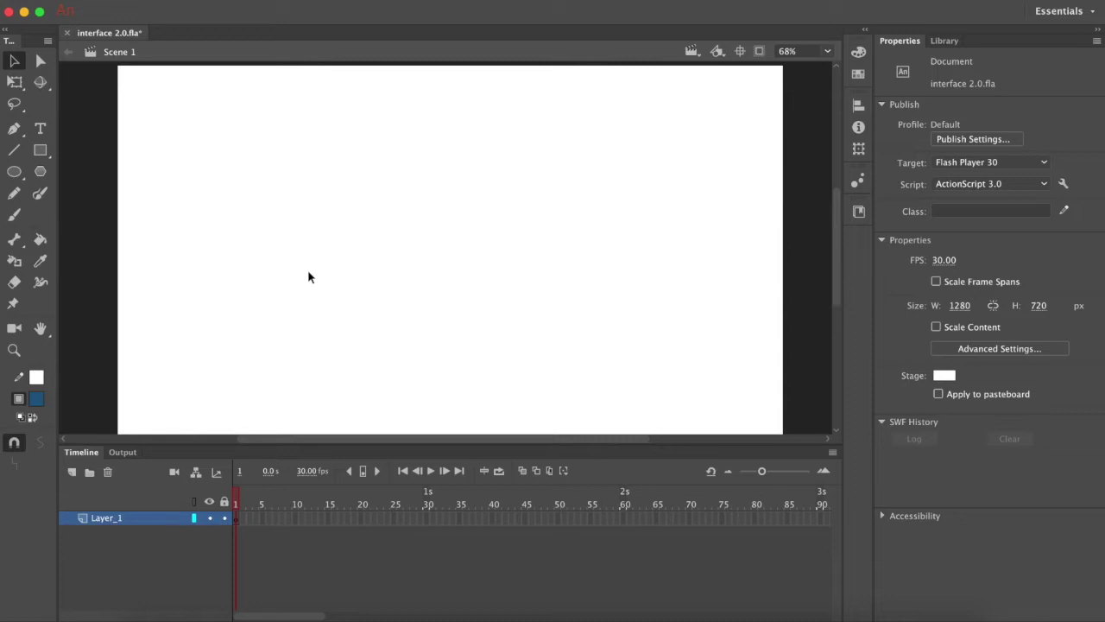
{"action": "left_click", "coordinate": [41, 130]}
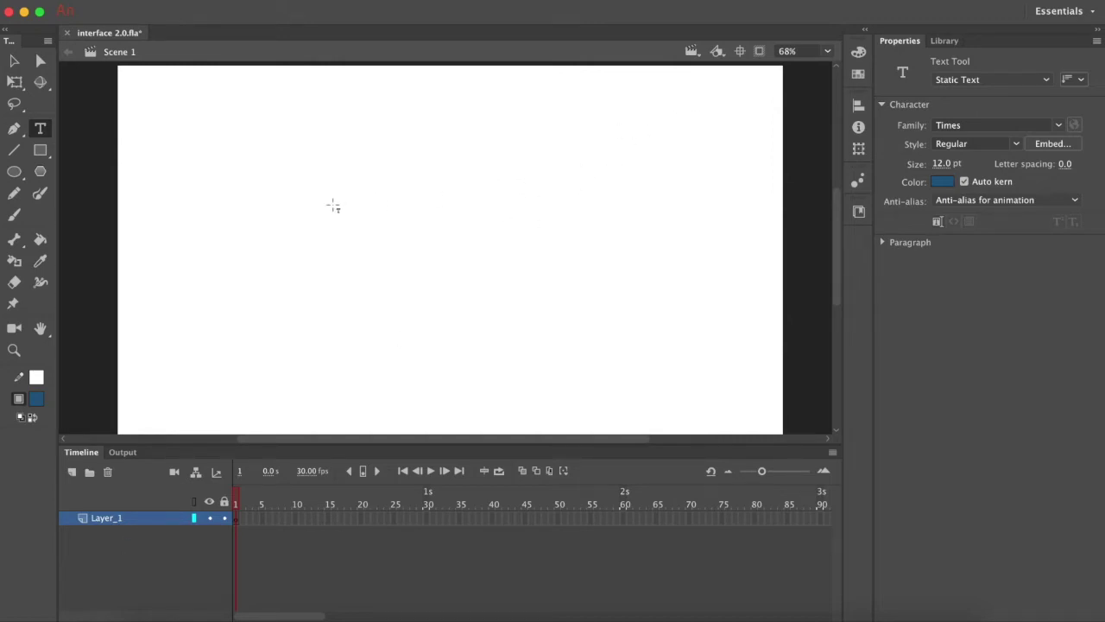
{"action": "left_click_drag", "start_coordinate": [333, 206], "coordinate": [612, 273]}
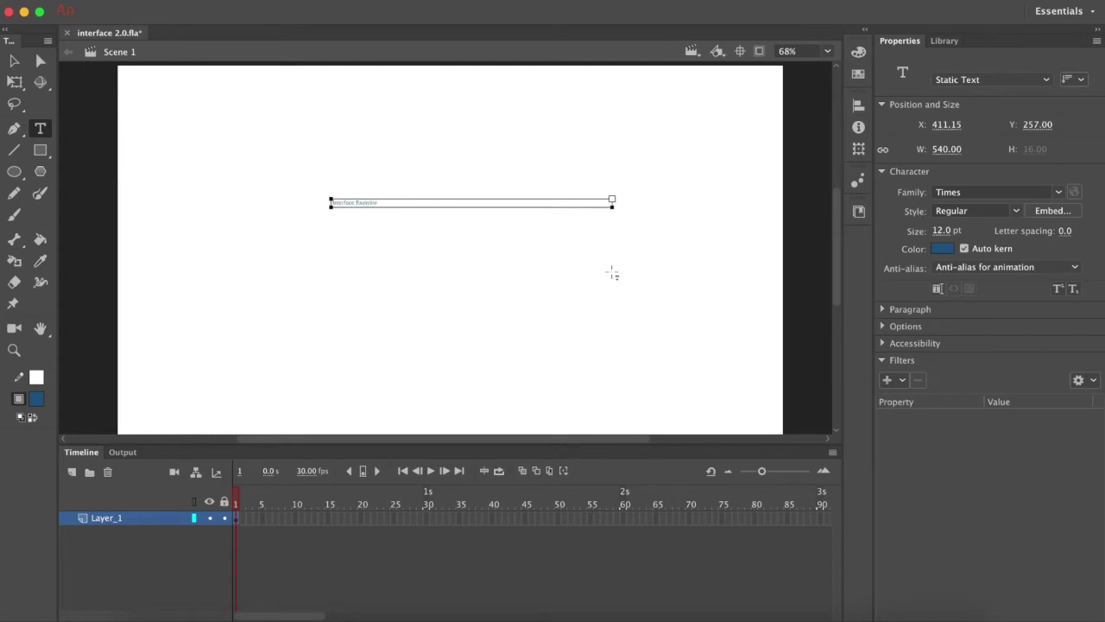
Format the whole "Interface Exercise" text in the Raleway font at 72 pt
{"action": "key", "text": "super+a"}
{"action": "left_click", "coordinate": [1039, 191]}
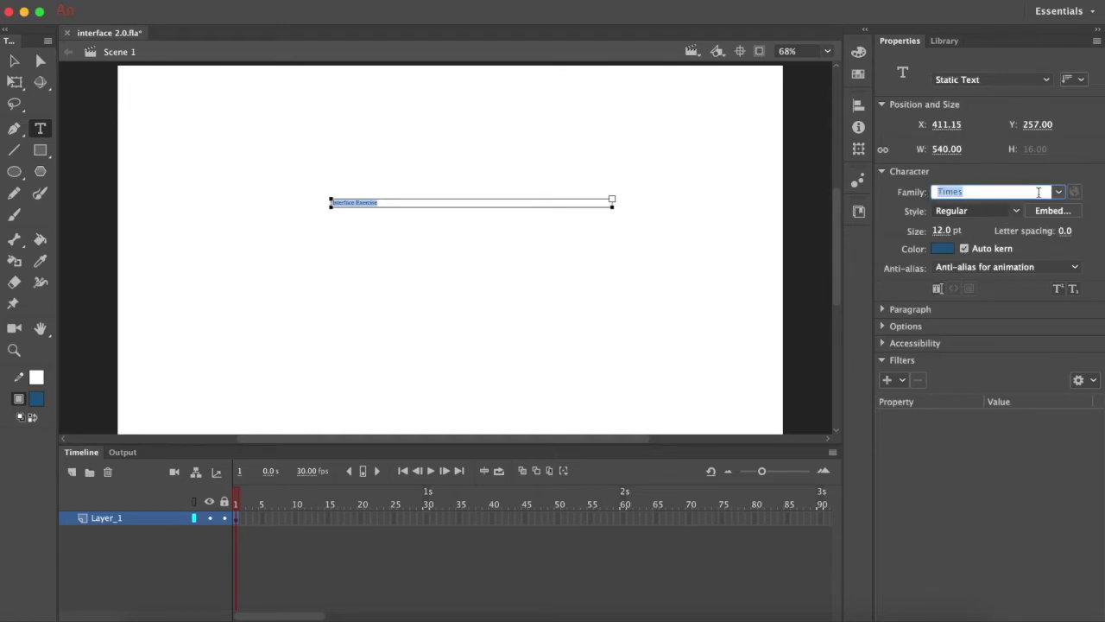
{"action": "type", "text": "Raleway"}
{"action": "key", "text": "Return"}
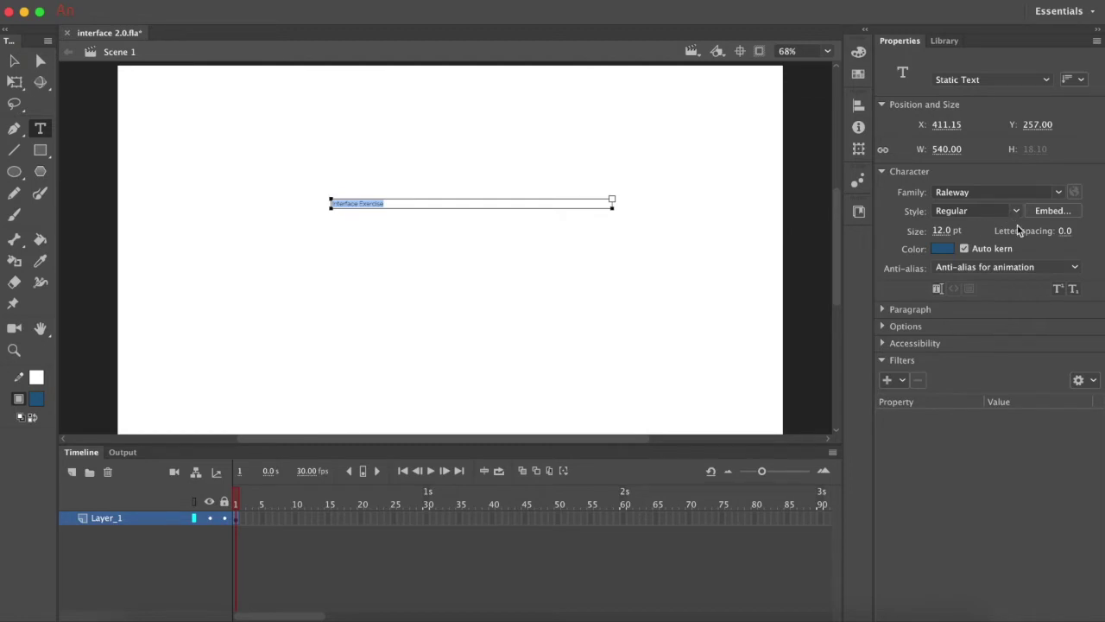
{"action": "mouse_move", "coordinate": [941, 235]}
{"action": "left_mouse_down"}
{"action": "mouse_move", "coordinate": [999, 235]}
{"action": "mouse_move", "coordinate": [948, 236]}
{"action": "left_mouse_up"}
{"action": "left_click", "coordinate": [948, 234]}
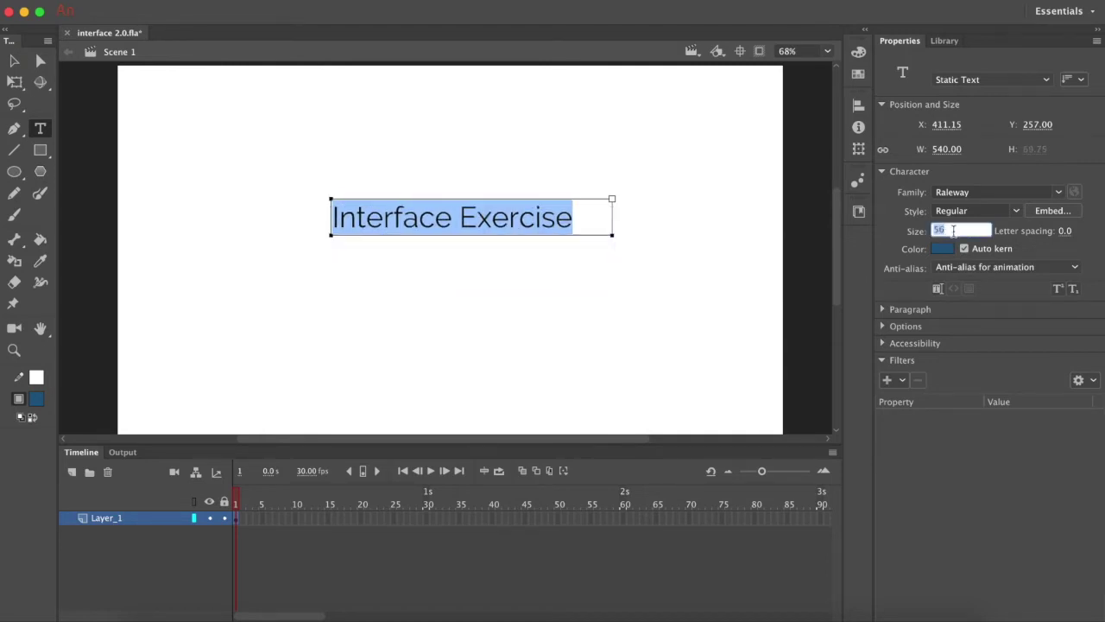
{"action": "type", "text": "72"}
{"action": "key", "text": "Return"}
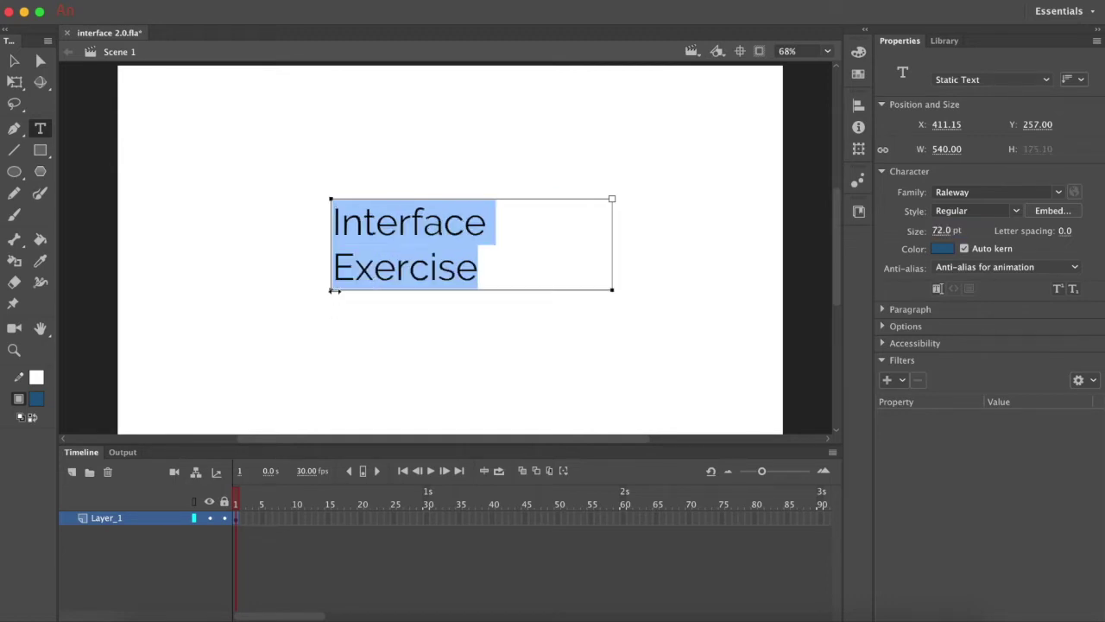
Widen the title's text box to about 603 px so it fits on one line, and move it slightly down
{"action": "left_click_drag", "start_coordinate": [333, 290], "coordinate": [300, 303]}
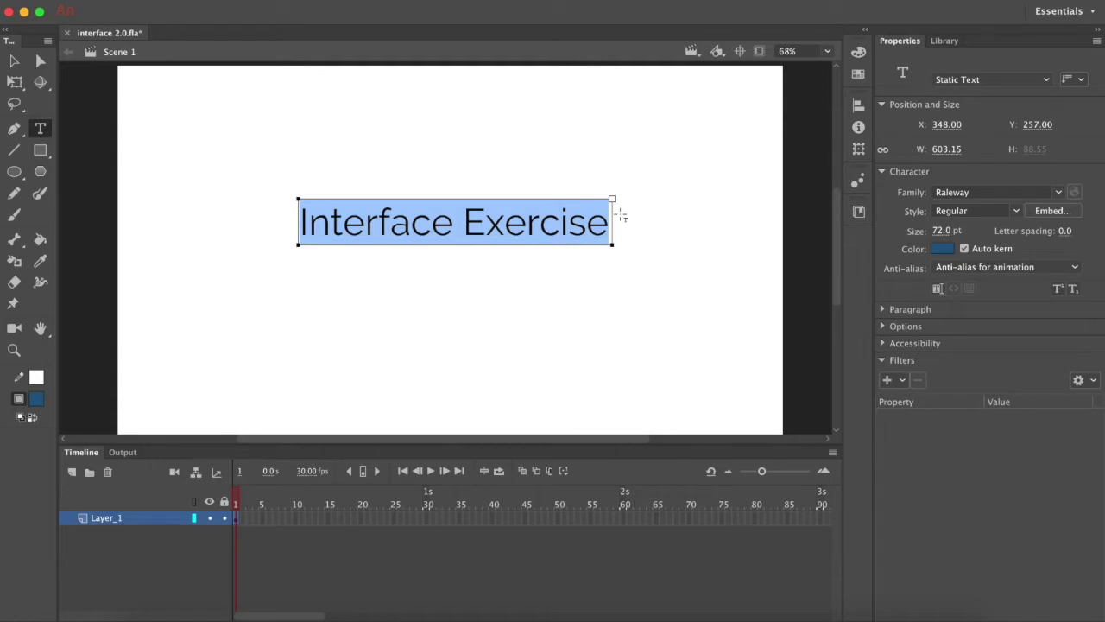
{"action": "key", "text": "Escape"}
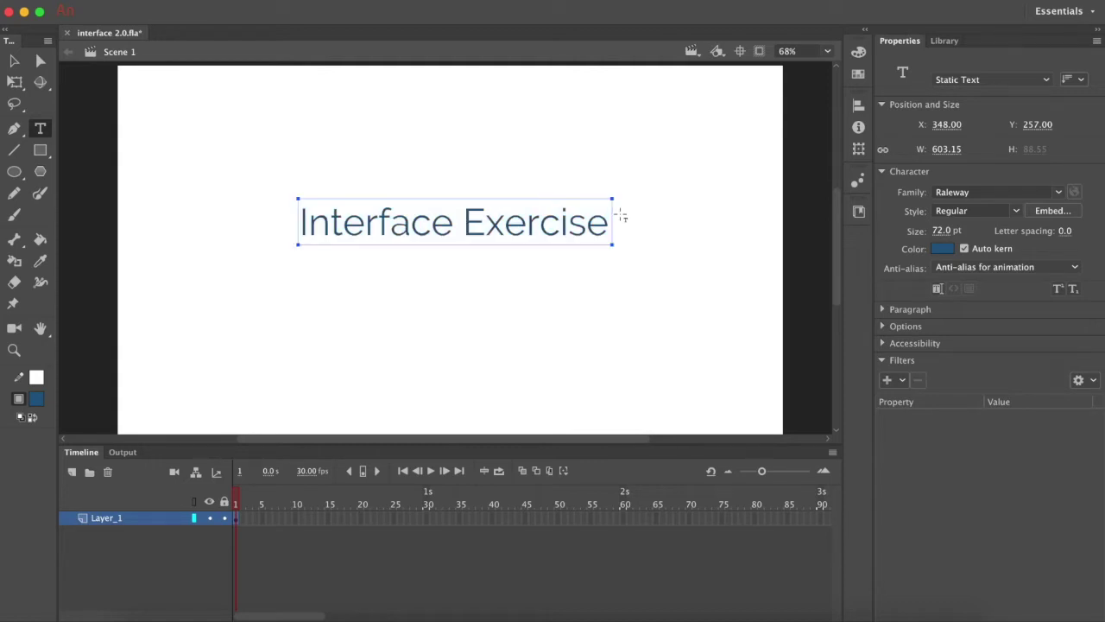
{"action": "left_click", "coordinate": [488, 230]}
{"action": "key", "text": "Escape"}
{"action": "key", "text": "v"}
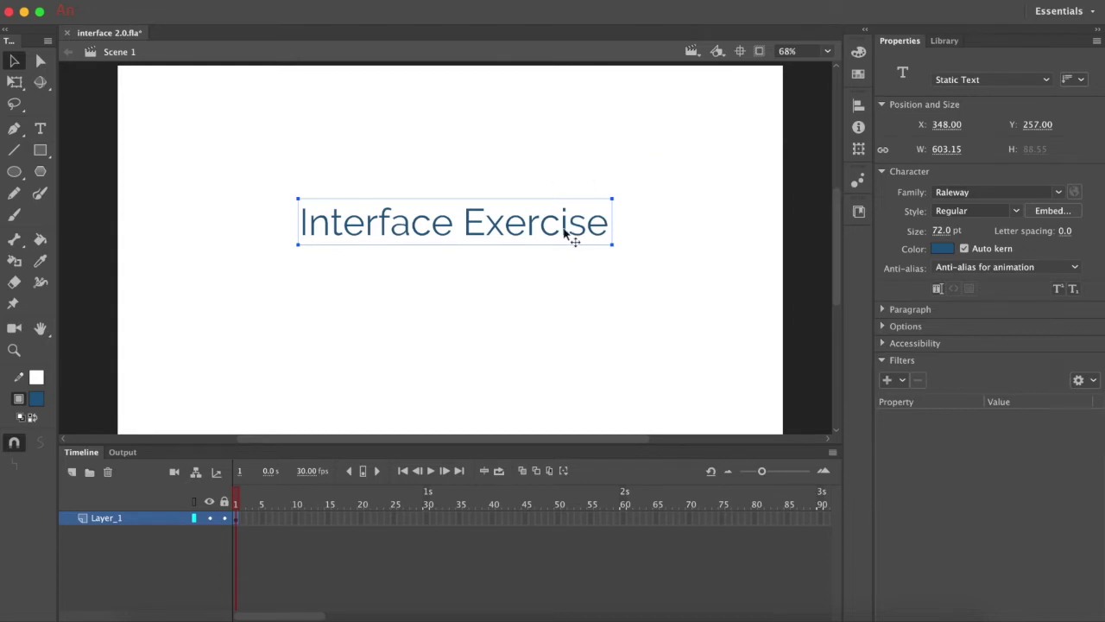
{"action": "mouse_move", "coordinate": [542, 242]}
{"action": "left_mouse_down"}
{"action": "mouse_move", "coordinate": [541, 257]}
{"action": "mouse_move", "coordinate": [543, 247]}
{"action": "left_mouse_up"}
{"action": "left_click", "coordinate": [562, 173]}
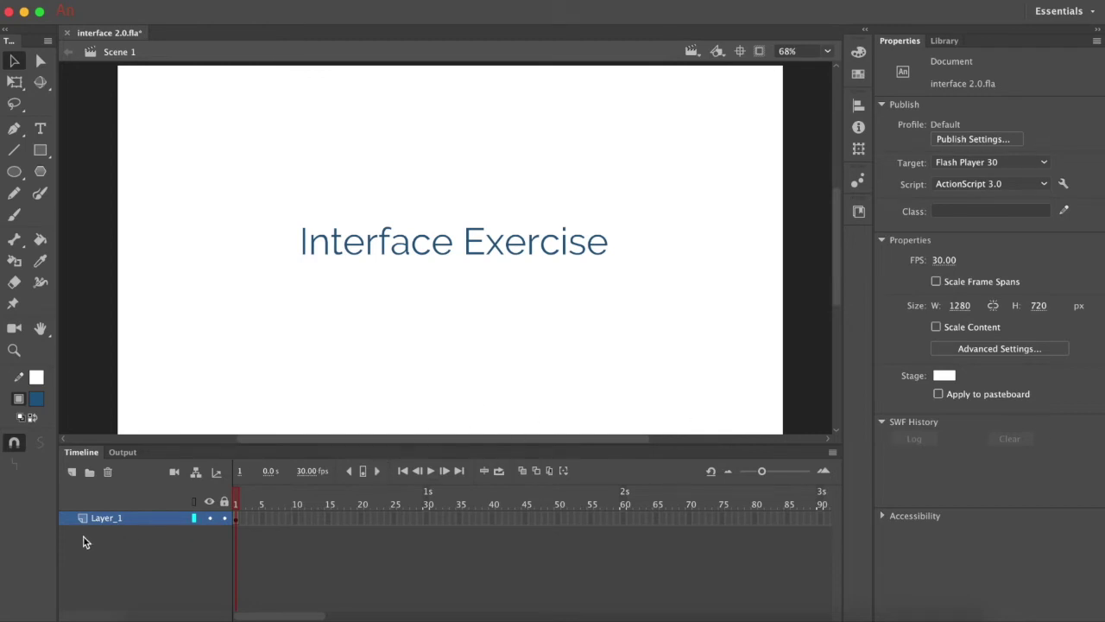
Rename Layer_1 as "Main Text" and accept the adjusted layer name
{"action": "double_click", "coordinate": [107, 519]}
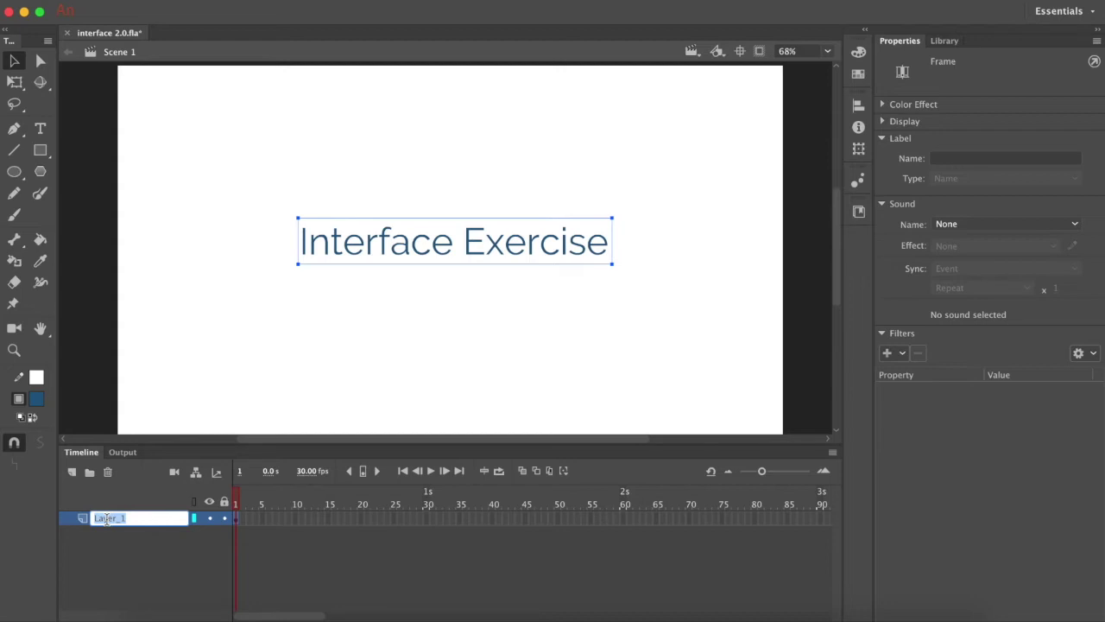
{"action": "type", "text": "Main Text"}
{"action": "key", "text": "Return"}
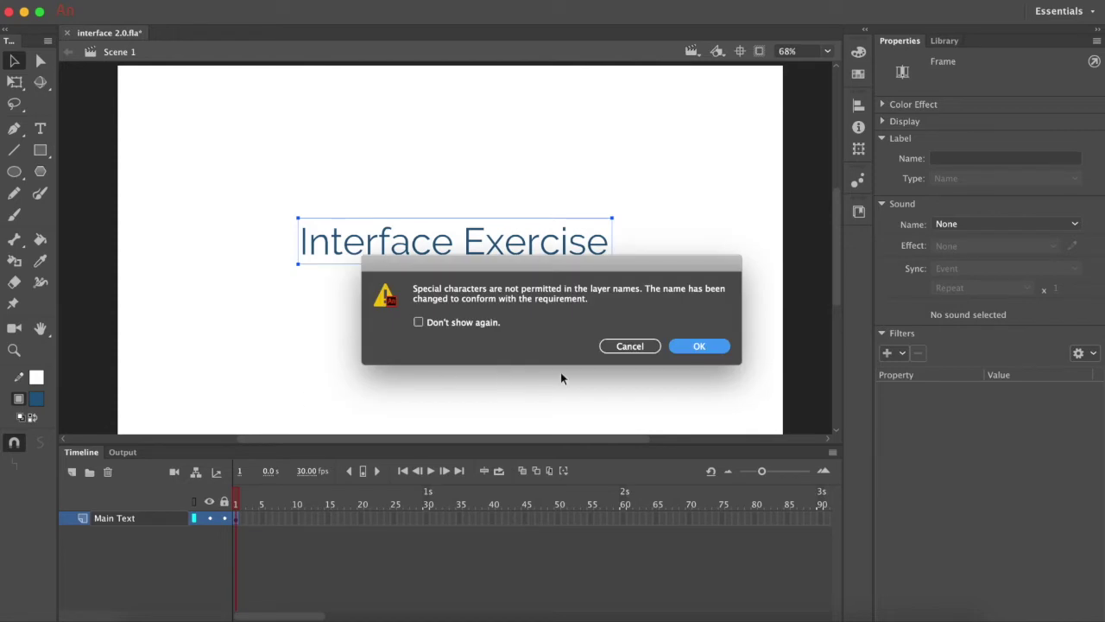
{"action": "left_click", "coordinate": [699, 346]}
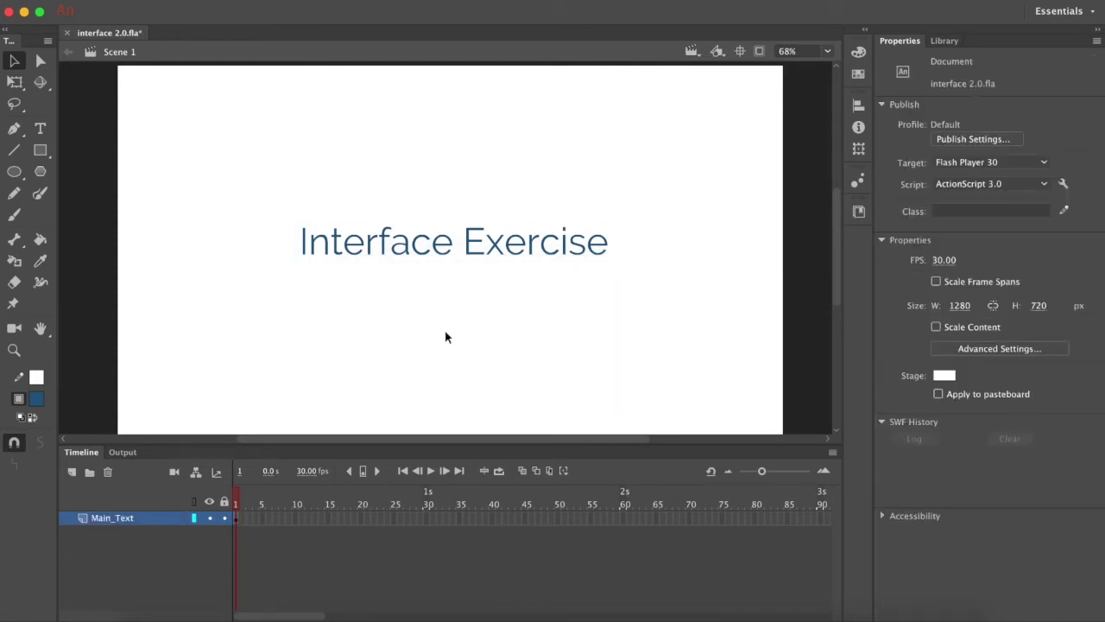
Add a new layer above Main_Text and name it "Home"
{"action": "left_click", "coordinate": [74, 477]}
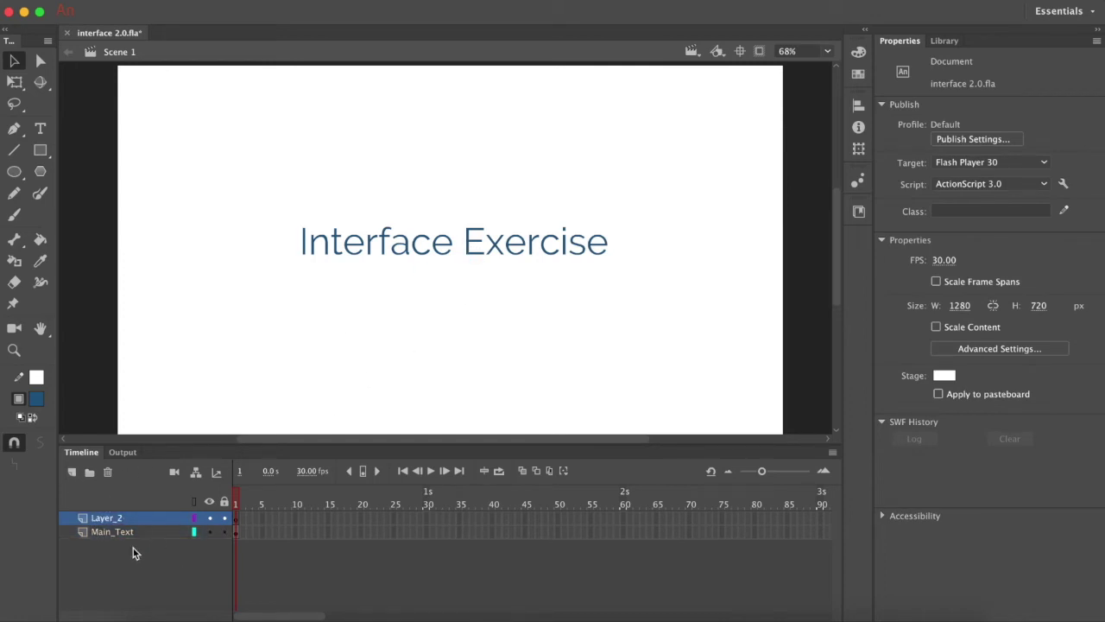
{"action": "double_click", "coordinate": [116, 518]}
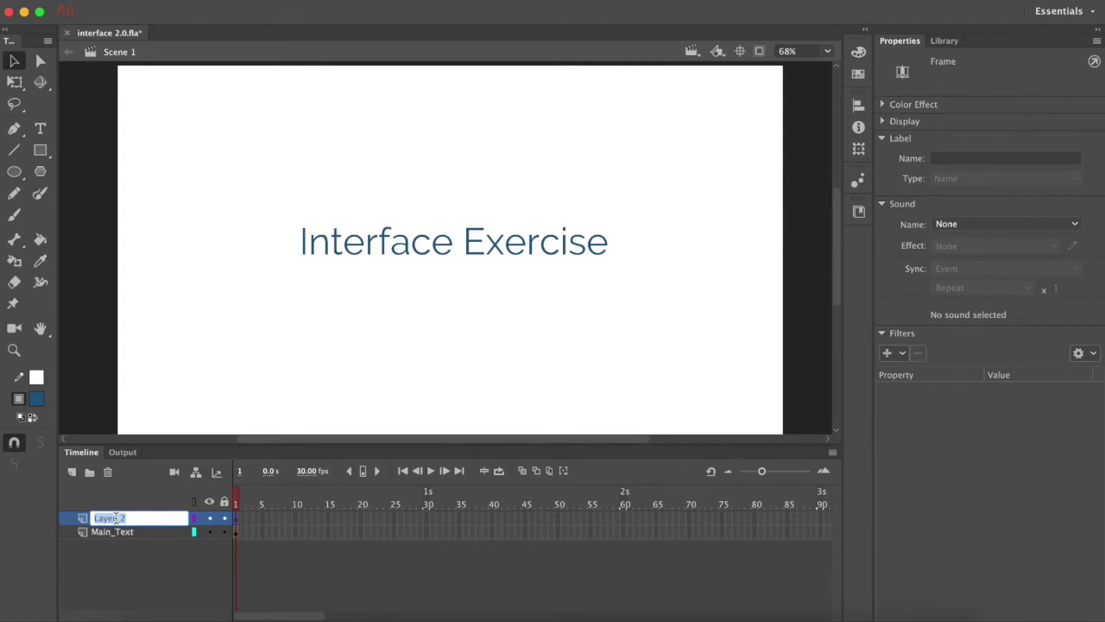
{"action": "type", "text": "Home"}
{"action": "key", "text": "Return"}
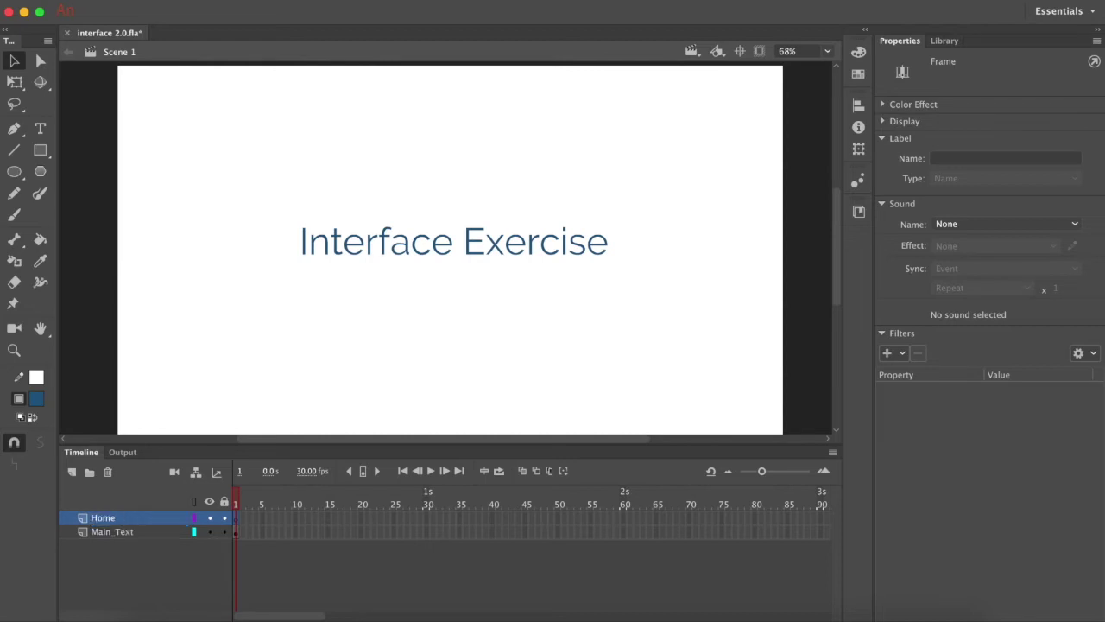
Move the "Interface Exercise" title slightly further down, towards the middle of the stage
{"action": "left_click", "coordinate": [475, 254]}
{"action": "left_click_drag", "start_coordinate": [471, 251], "coordinate": [475, 268]}
{"action": "left_click", "coordinate": [568, 164]}
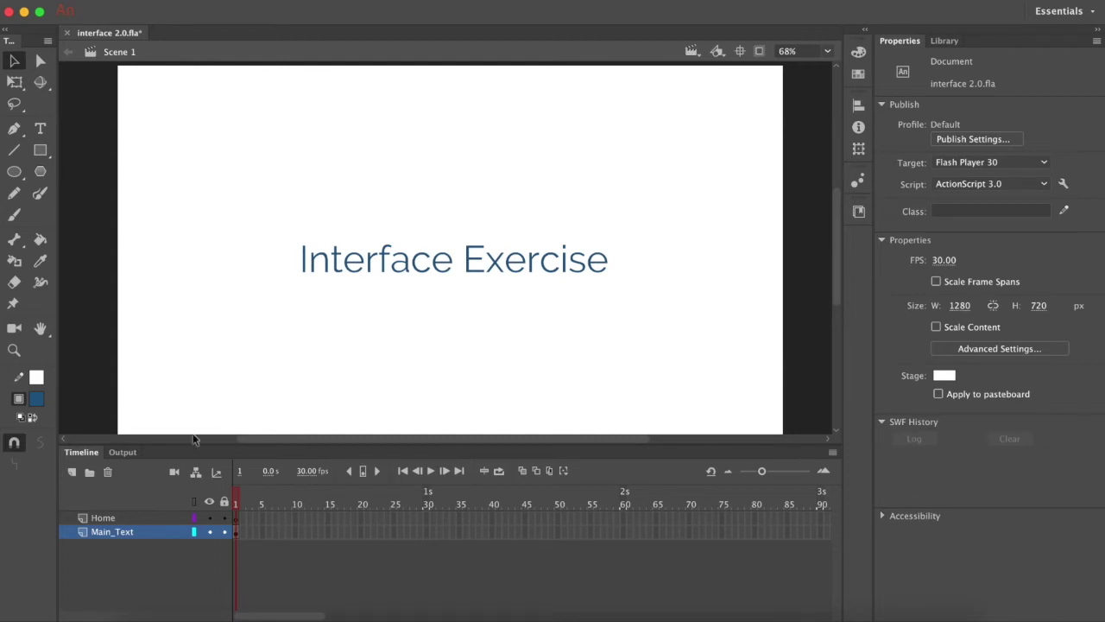
Add a static text reading "HOME" on the Home layer, near the stage's top edge and right of centre
{"action": "left_click", "coordinate": [100, 519]}
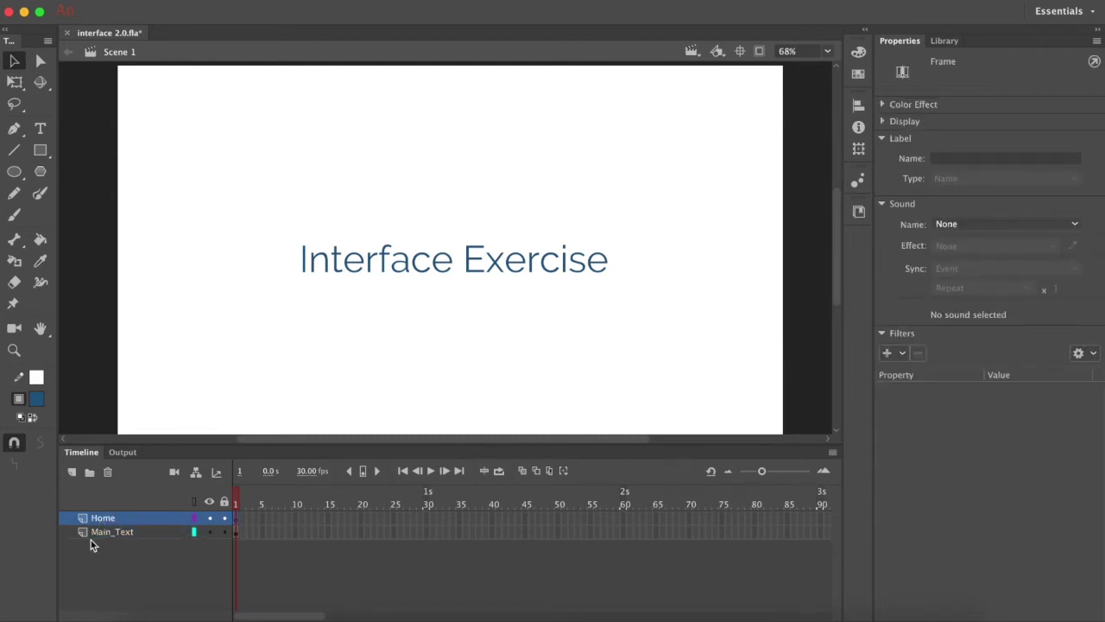
{"action": "left_click", "coordinate": [40, 129]}
{"action": "left_click_drag", "start_coordinate": [535, 96], "coordinate": [581, 127]}
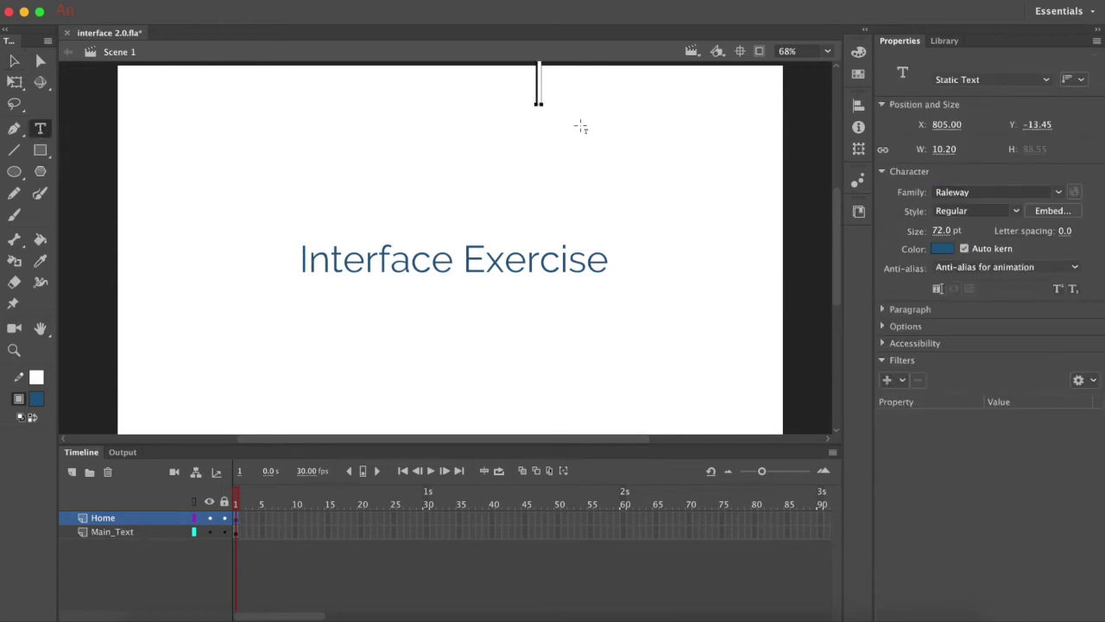
{"action": "type", "text": "HOME"}
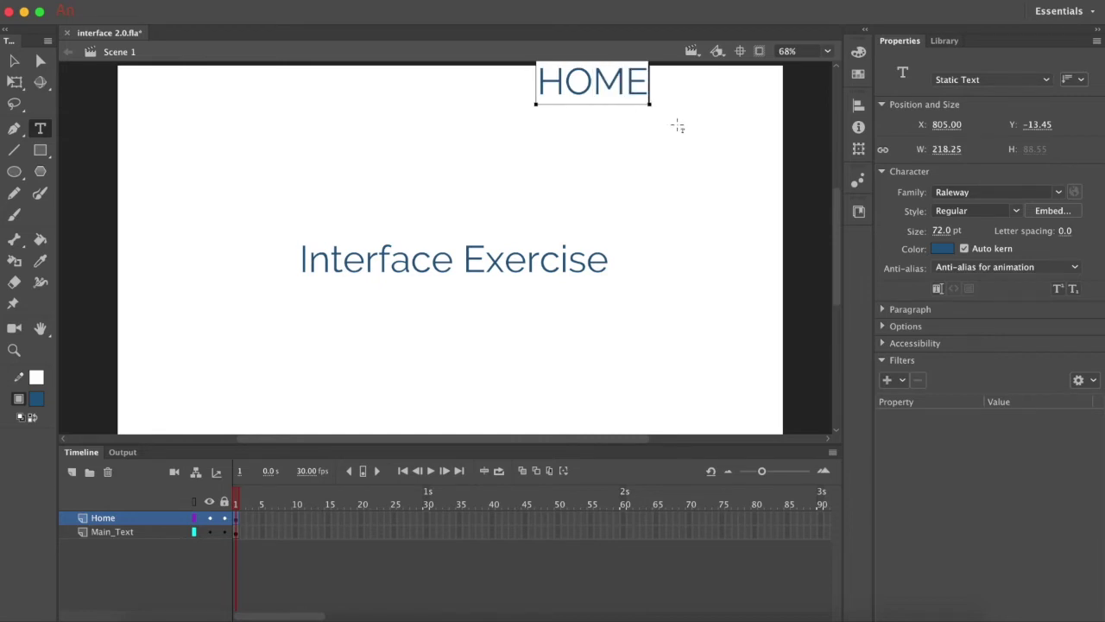
{"action": "key", "text": "Escape"}
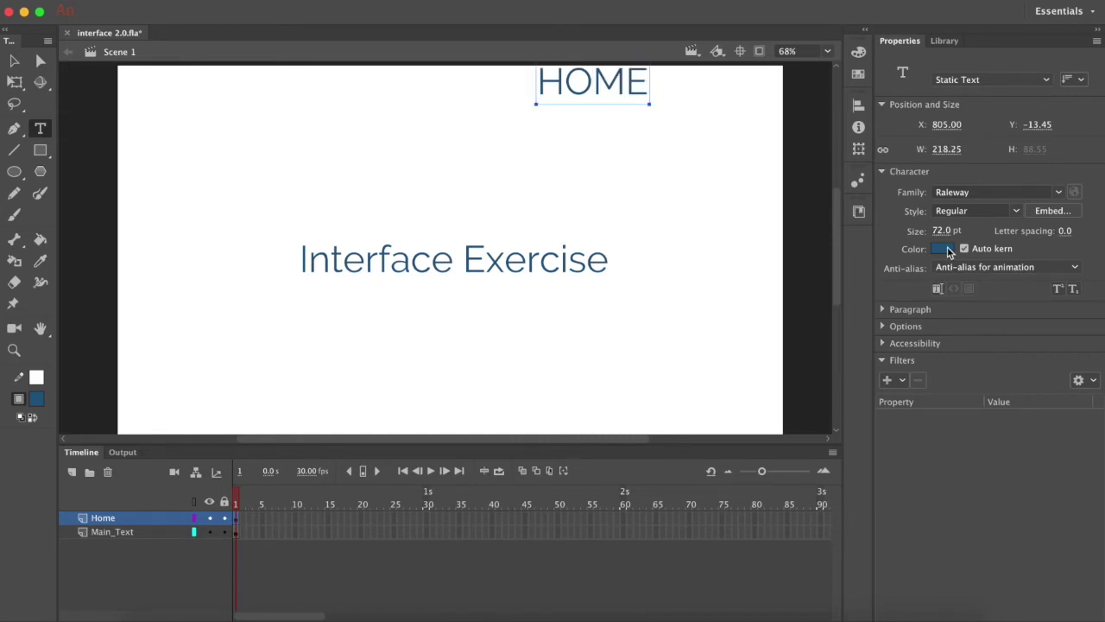
Reduce the HOME text to 27 pt and position it in the upper-right part of the stage, just below the top edge
{"action": "left_click_drag", "start_coordinate": [941, 230], "coordinate": [908, 233]}
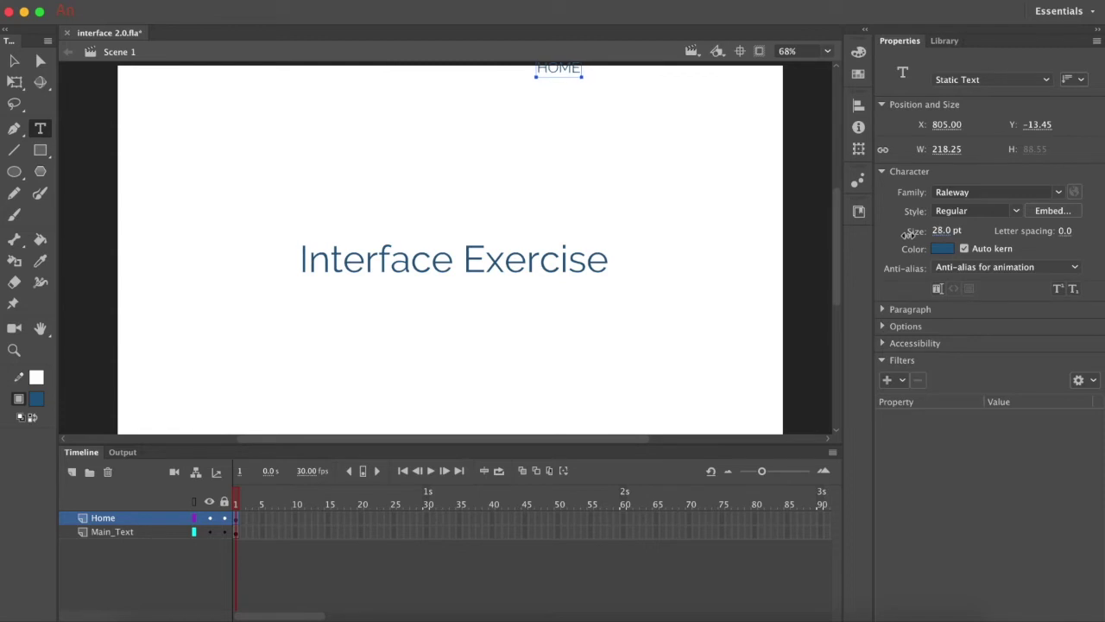
{"action": "key", "text": "v"}
{"action": "left_click_drag", "start_coordinate": [570, 71], "coordinate": [628, 102]}
{"action": "left_click", "coordinate": [667, 181]}
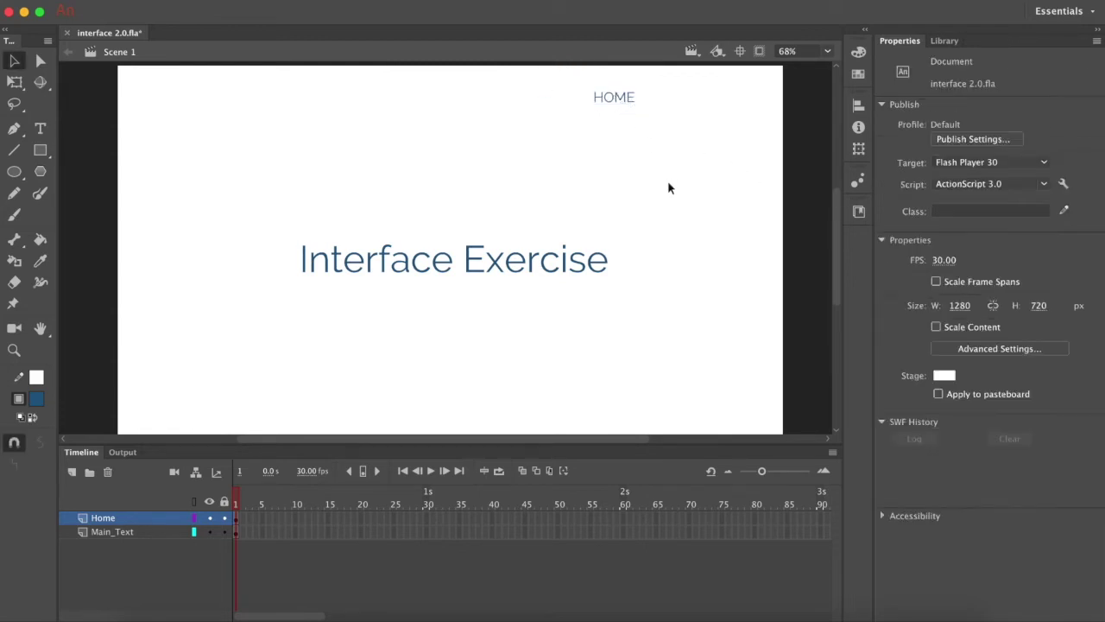
{"action": "left_click", "coordinate": [621, 102]}
{"action": "left_click", "coordinate": [629, 135]}
{"action": "left_click", "coordinate": [623, 101]}
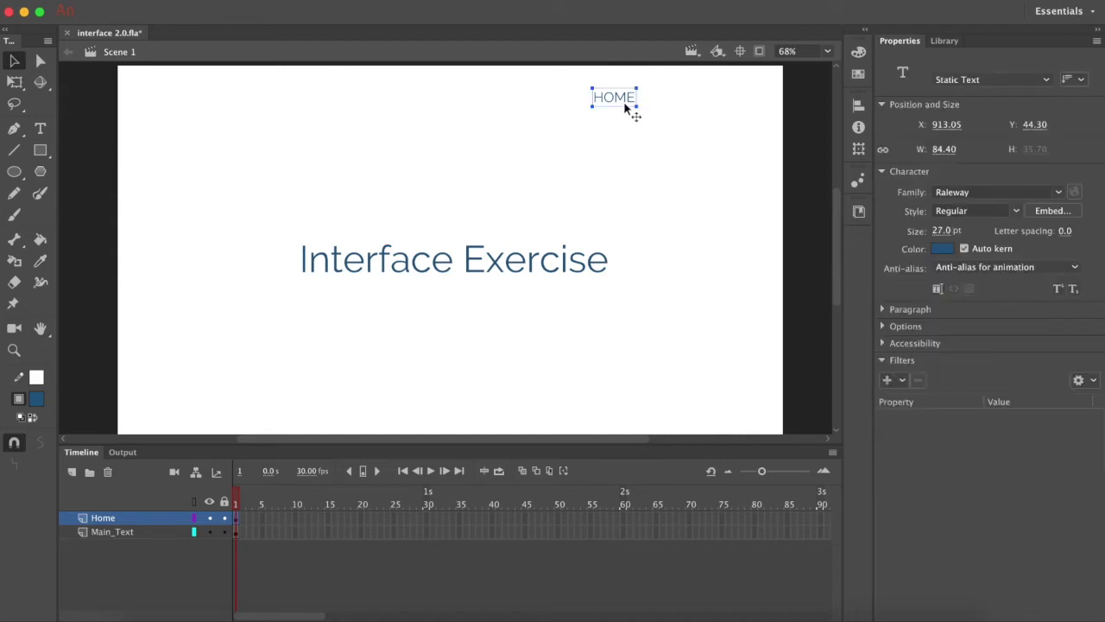
{"action": "left_click_drag", "start_coordinate": [621, 102], "coordinate": [613, 98]}
{"action": "left_click", "coordinate": [613, 124]}
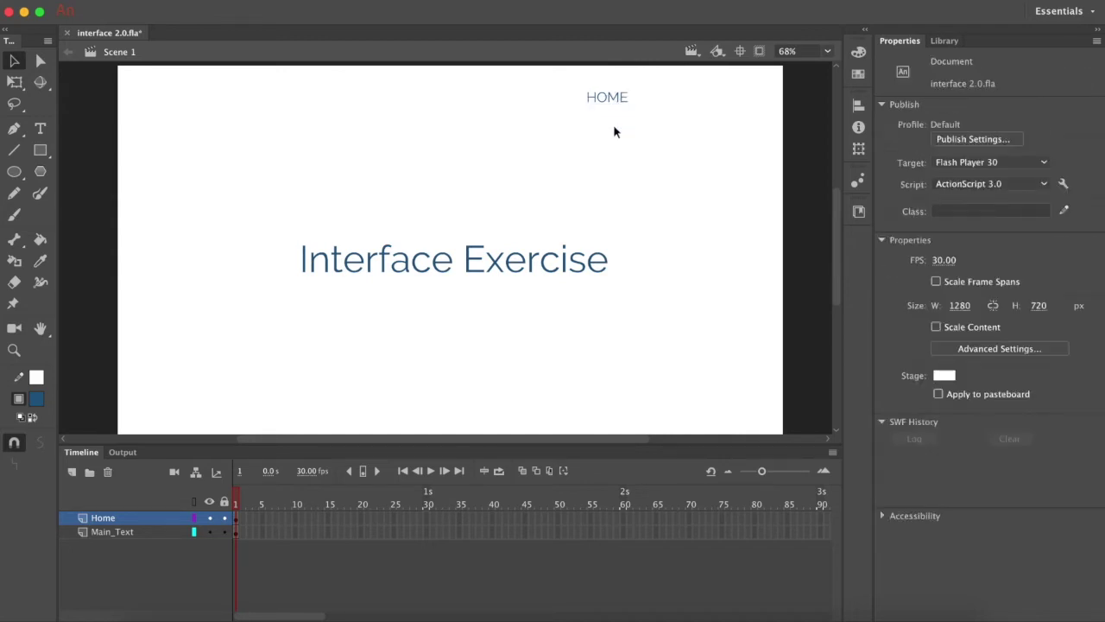
Add a new layer above Home and name it "Gallery"
{"action": "left_click", "coordinate": [72, 474]}
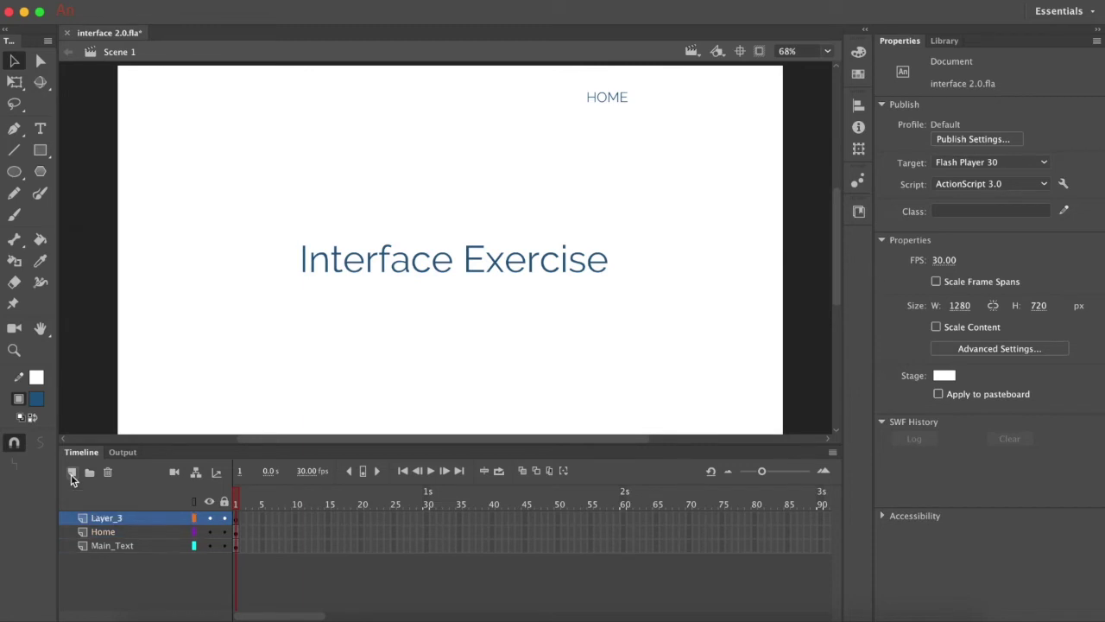
{"action": "left_click", "coordinate": [111, 521]}
{"action": "double_click", "coordinate": [110, 521]}
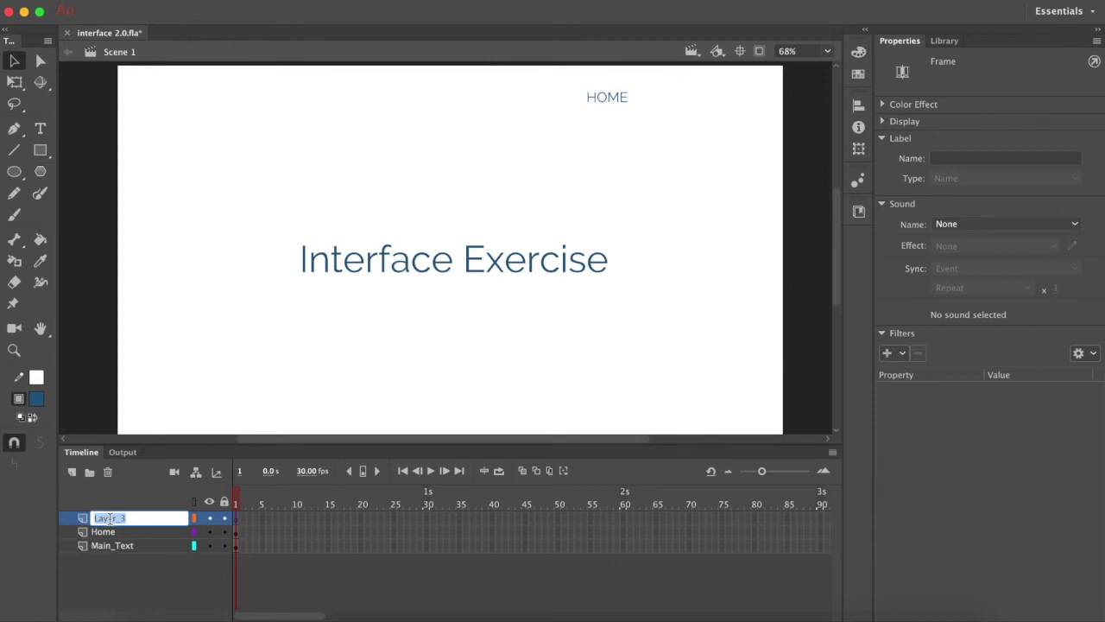
{"action": "type", "text": "Gallery"}
{"action": "left_click", "coordinate": [291, 368]}
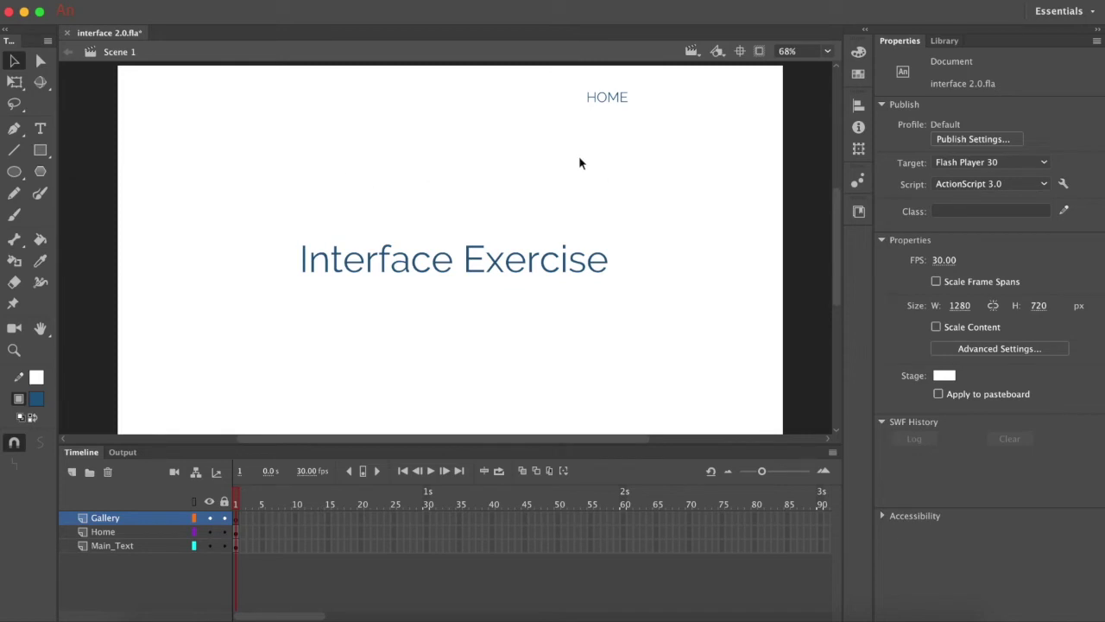
Add a static text reading "GALLERY" on the Gallery layer and place it just right of HOME, aligned with it
{"action": "key", "text": "t"}
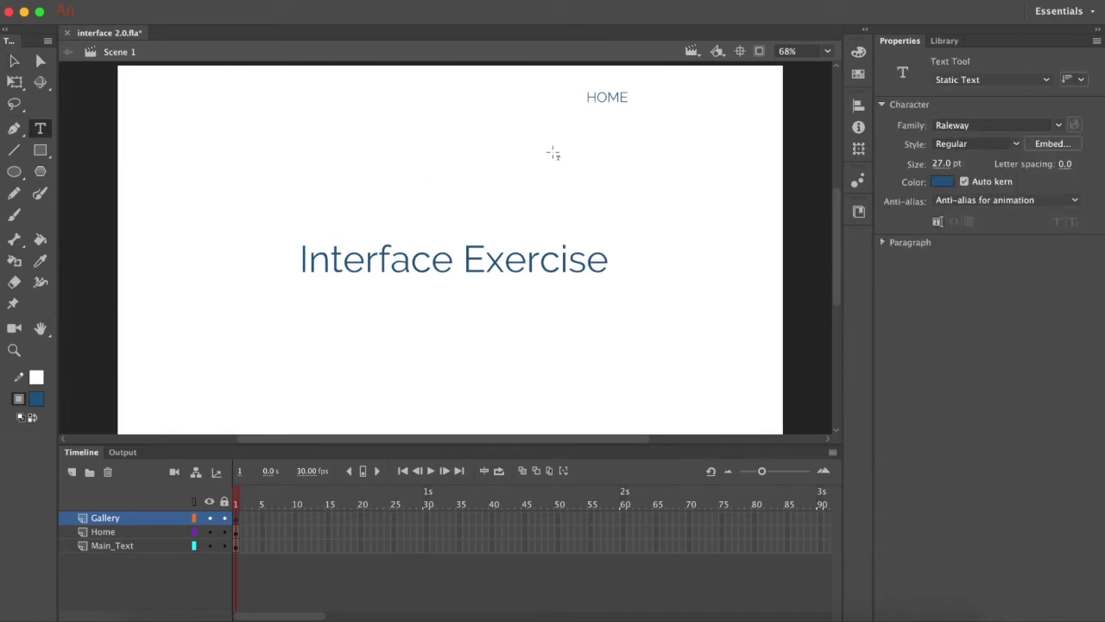
{"action": "left_click", "coordinate": [578, 126]}
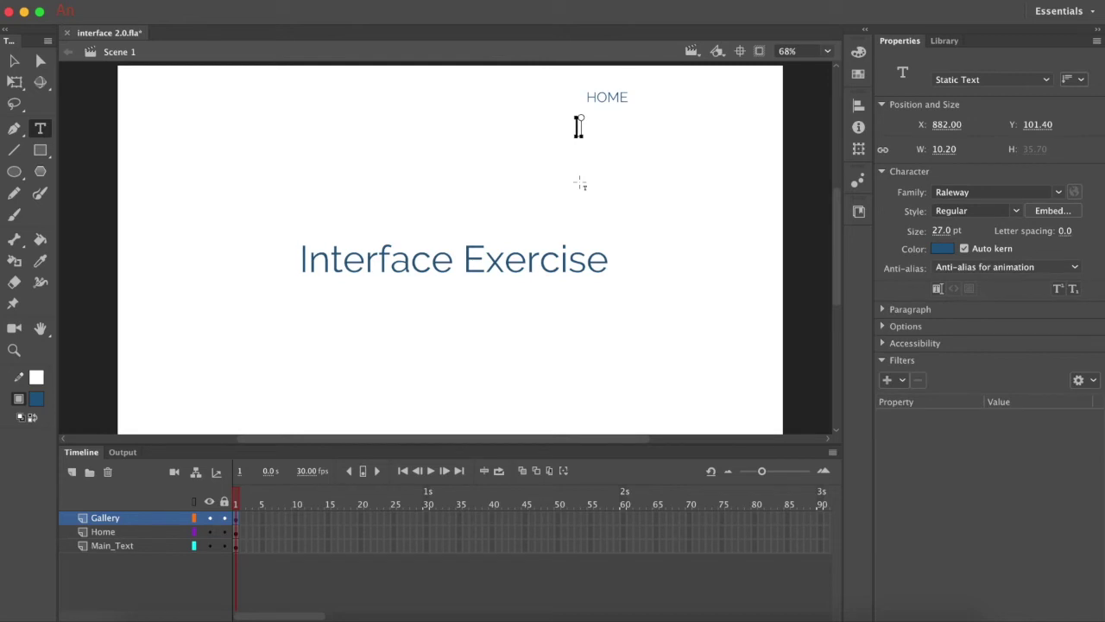
{"action": "type", "text": "GALLERY"}
{"action": "key", "text": "Escape"}
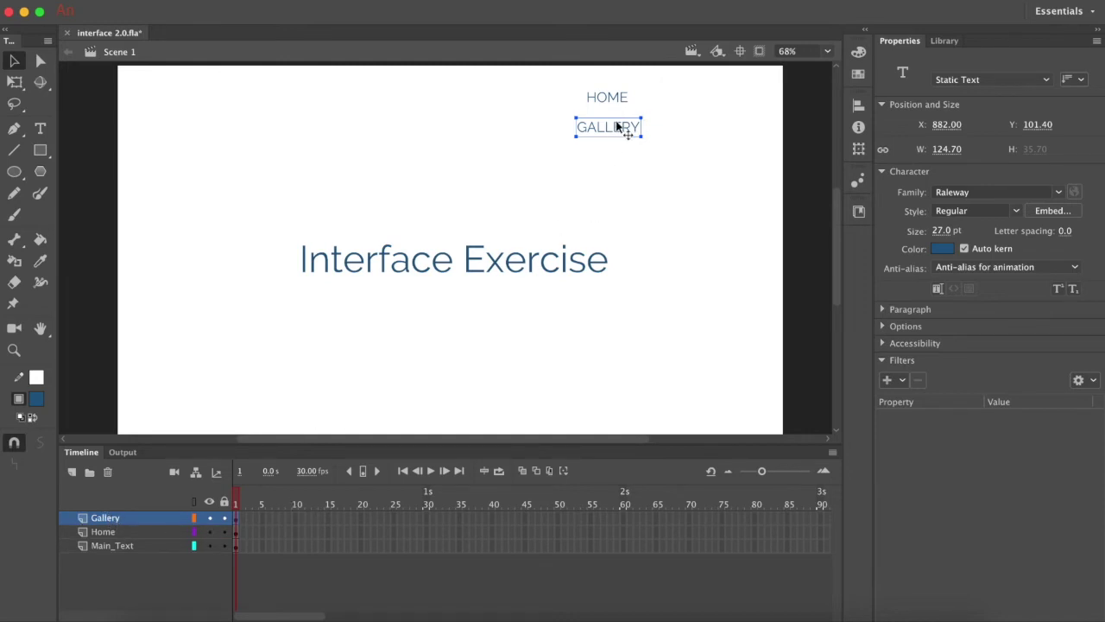
{"action": "left_click_drag", "start_coordinate": [612, 131], "coordinate": [673, 100]}
{"action": "left_click", "coordinate": [643, 155]}
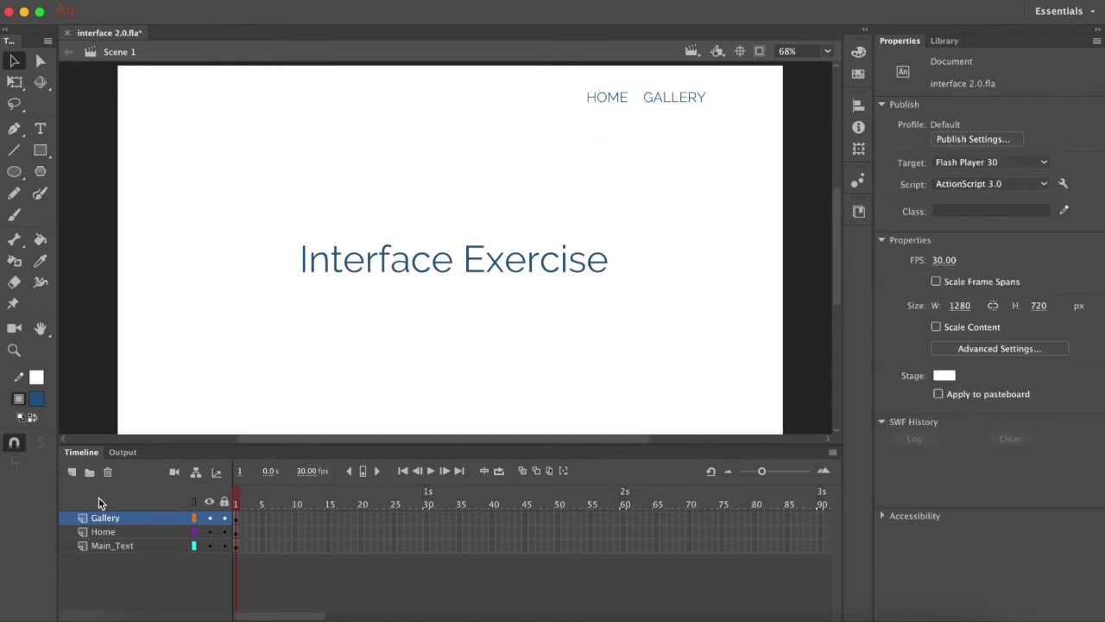
Add a new layer above Gallery and name it "About_Us"
{"action": "left_click", "coordinate": [72, 472]}
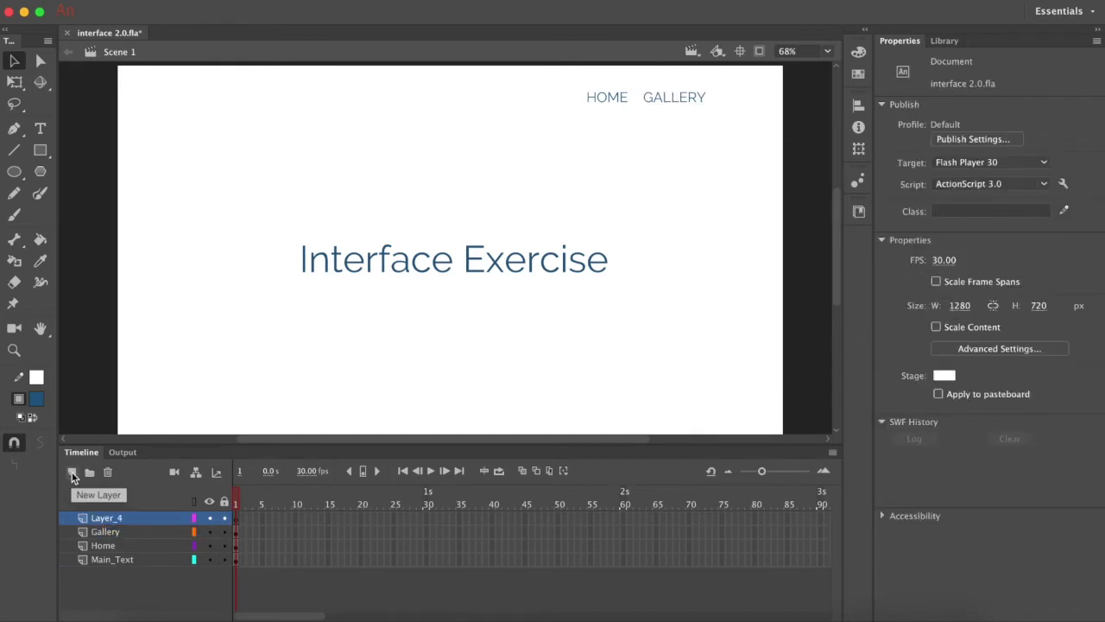
{"action": "double_click", "coordinate": [107, 518]}
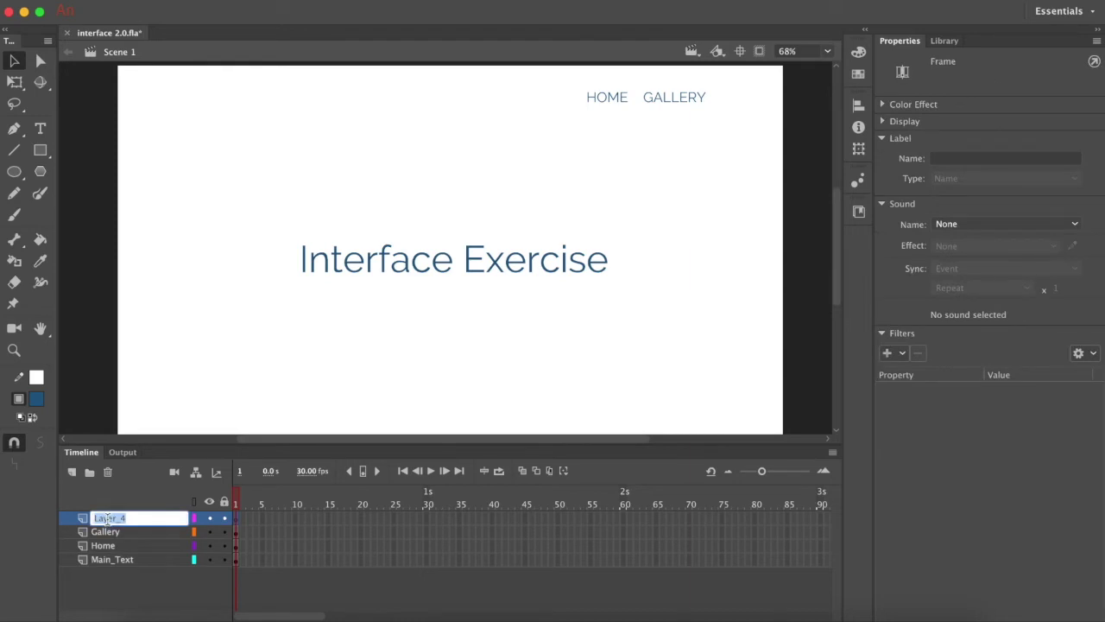
{"action": "type", "text": "About US"}
{"action": "left_click", "coordinate": [432, 341]}
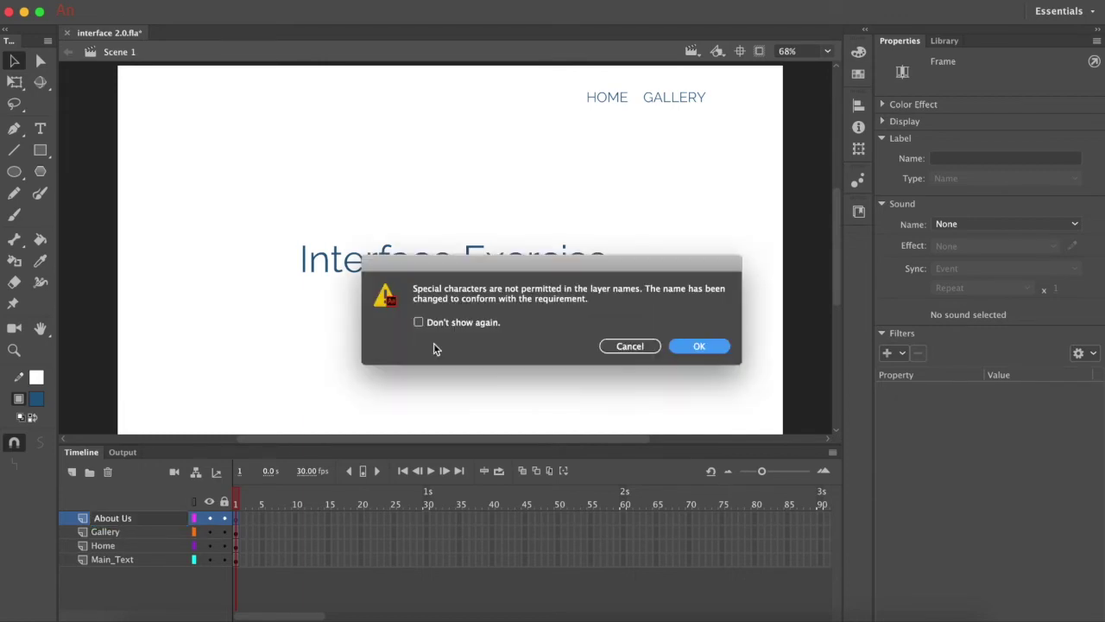
{"action": "left_click", "coordinate": [698, 346]}
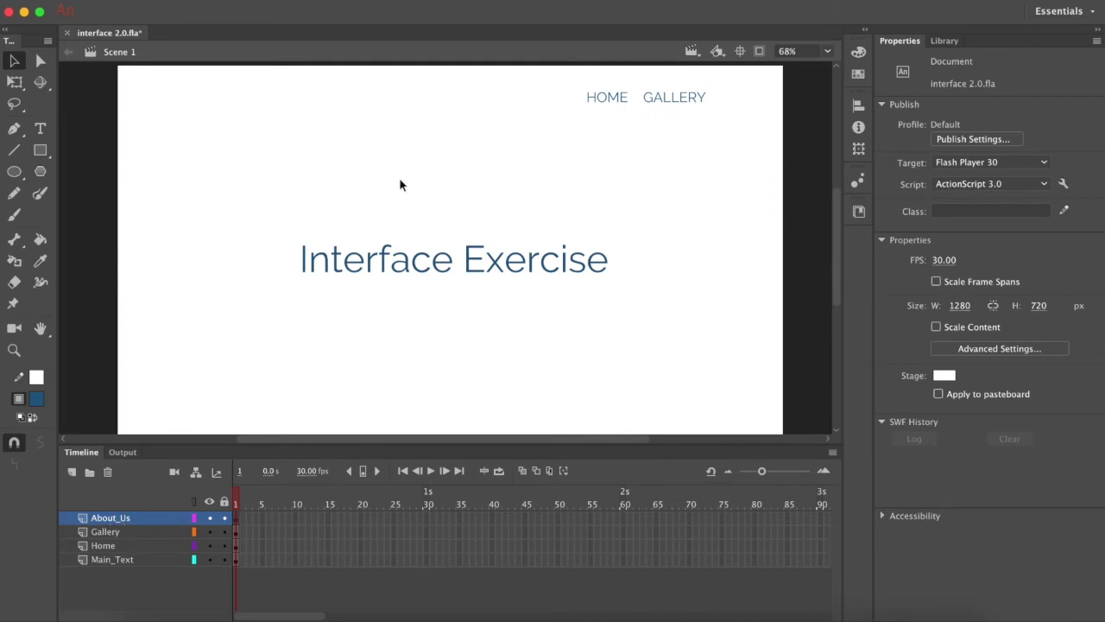
Add a static text reading "About Us" on the About_Us layer, in free space below the HOME and GALLERY labels
{"action": "key", "text": "t"}
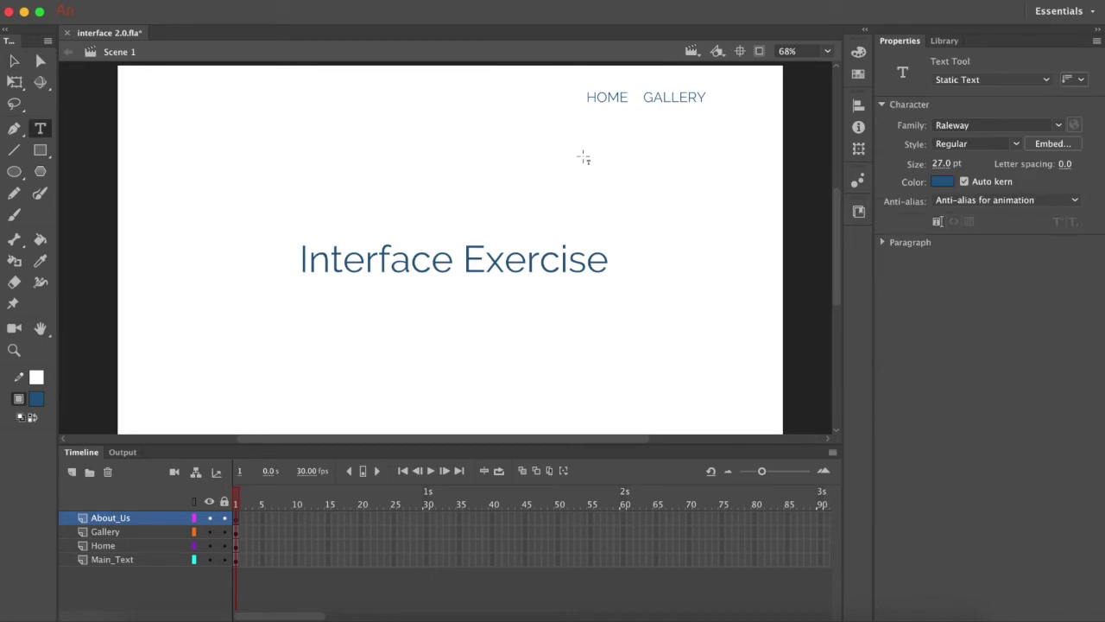
{"action": "left_click", "coordinate": [583, 145]}
{"action": "type", "text": "About U"}
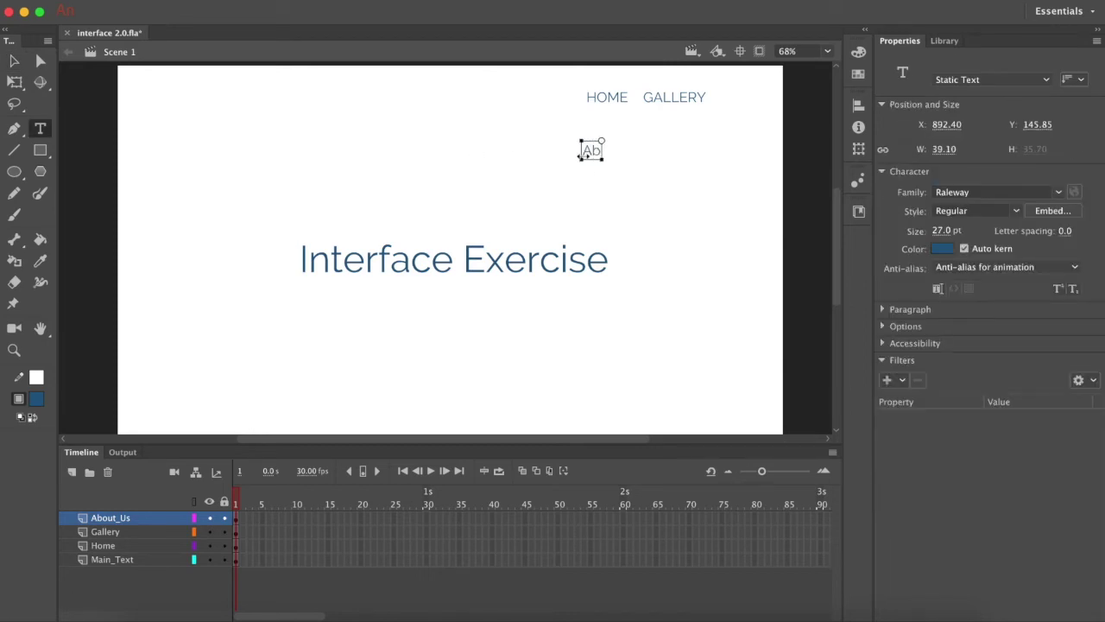
{"action": "type", "text": "s"}
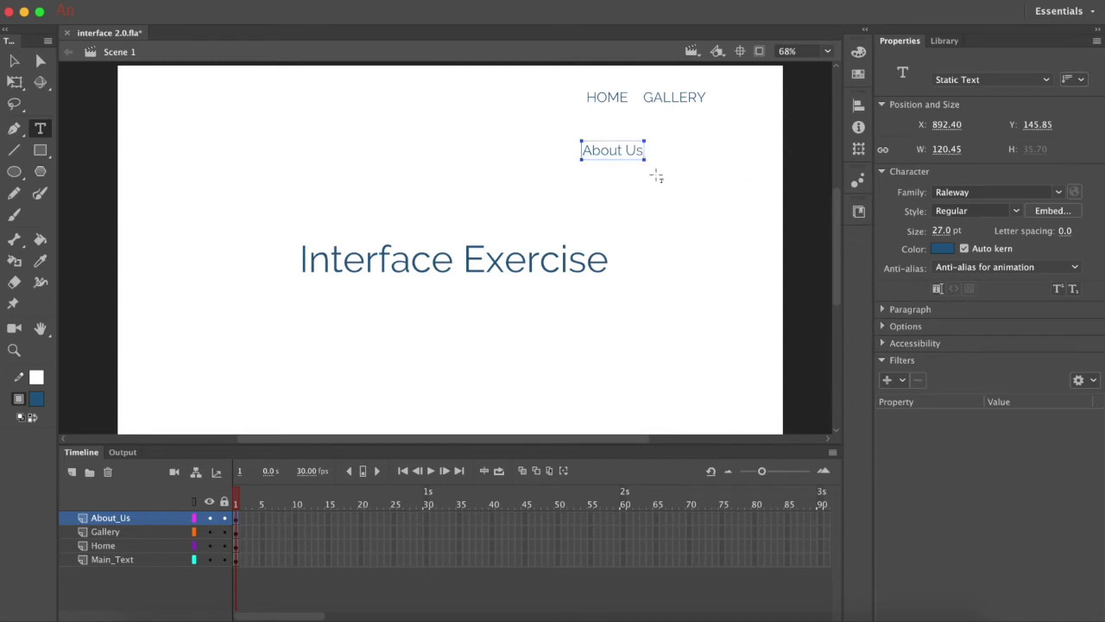
{"action": "key", "text": "Escape"}
{"action": "left_click", "coordinate": [644, 183]}
Shift HOME and GALLERY left together, and place the "About Us" text right of them on the same line
{"action": "left_click_drag", "start_coordinate": [720, 90], "coordinate": [520, 110]}
{"action": "left_click_drag", "start_coordinate": [606, 158], "coordinate": [689, 101]}
Rewrite the "About Us" label in capitals as "ABOUT US"
{"action": "key", "text": "t"}
{"action": "left_click", "coordinate": [671, 97]}
{"action": "left_click_drag", "start_coordinate": [668, 97], "coordinate": [759, 91]}
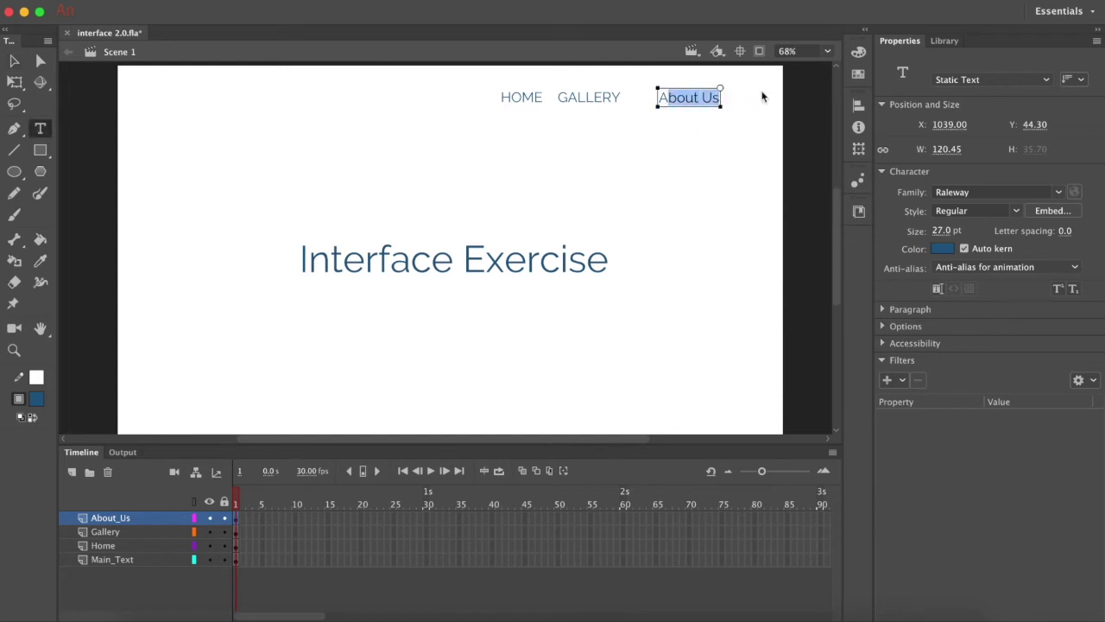
{"action": "type", "text": "ABOUT US"}
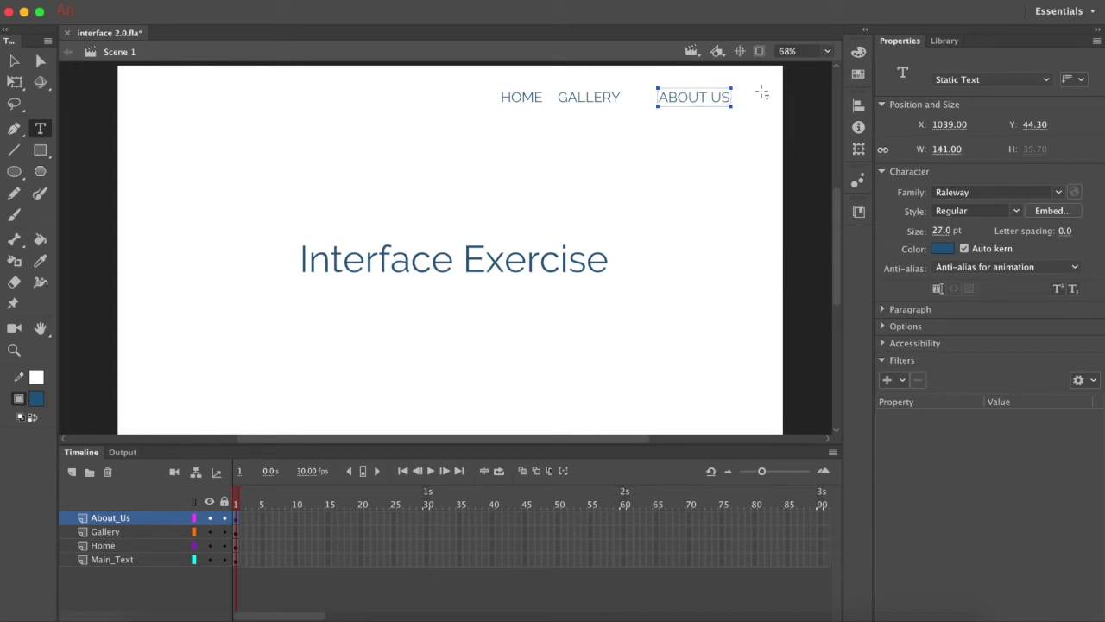
{"action": "key", "text": "Escape"}
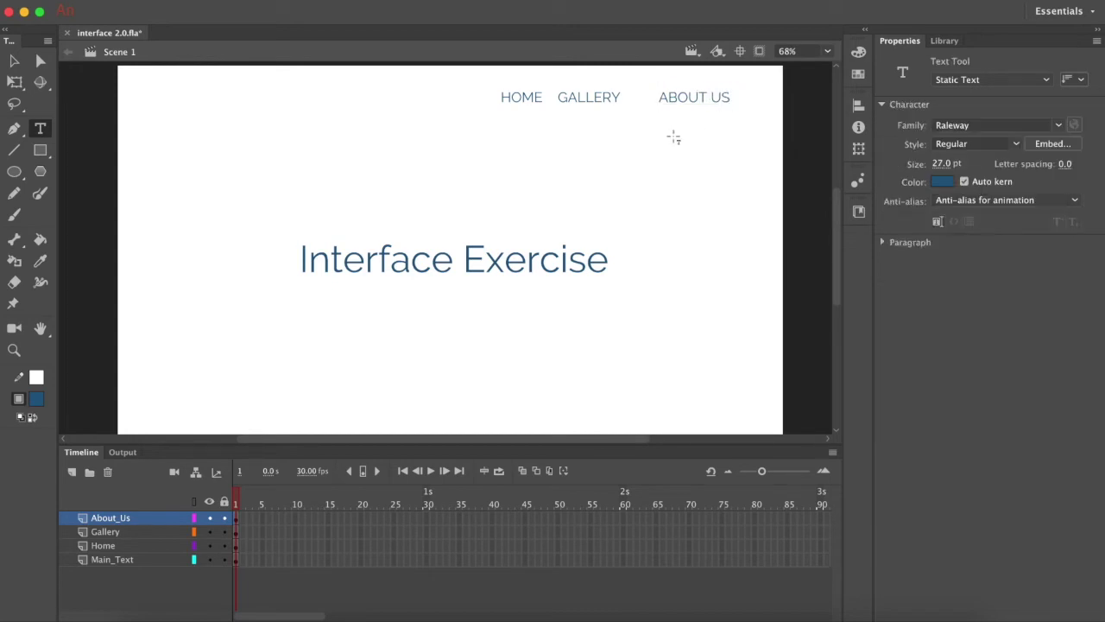
Space out the navigation labels by moving GALLERY right to X 877.60 and HOME right to X 751.70
{"action": "key", "text": "v"}
{"action": "left_click_drag", "start_coordinate": [574, 97], "coordinate": [592, 95]}
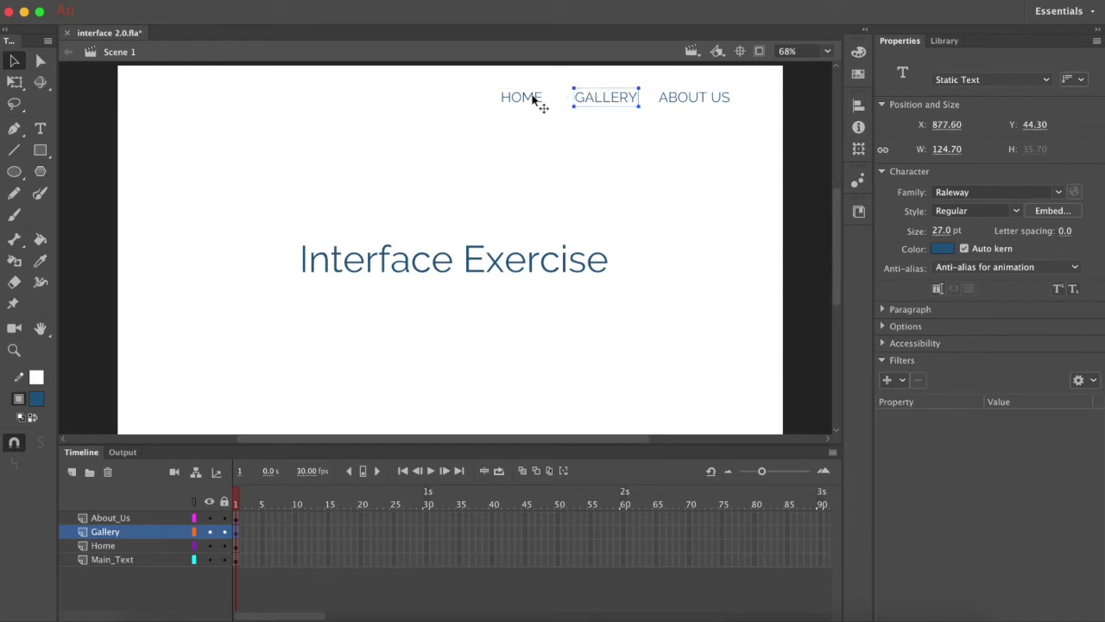
{"action": "left_click", "coordinate": [524, 99]}
{"action": "left_click_drag", "start_coordinate": [524, 99], "coordinate": [531, 100]}
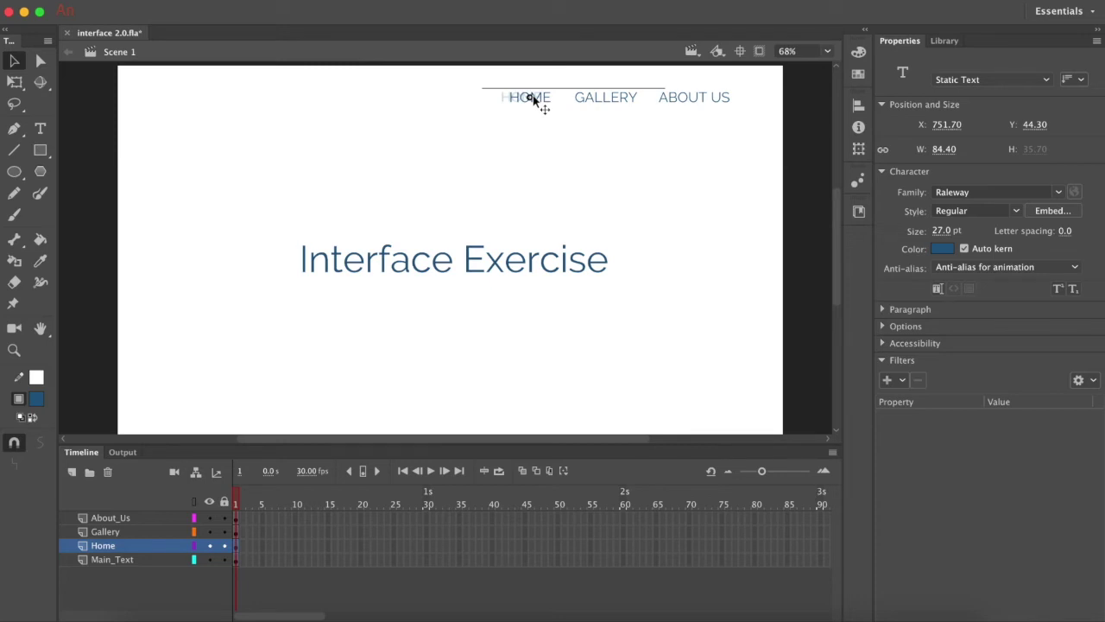
{"action": "left_click_drag", "start_coordinate": [532, 98], "coordinate": [533, 99]}
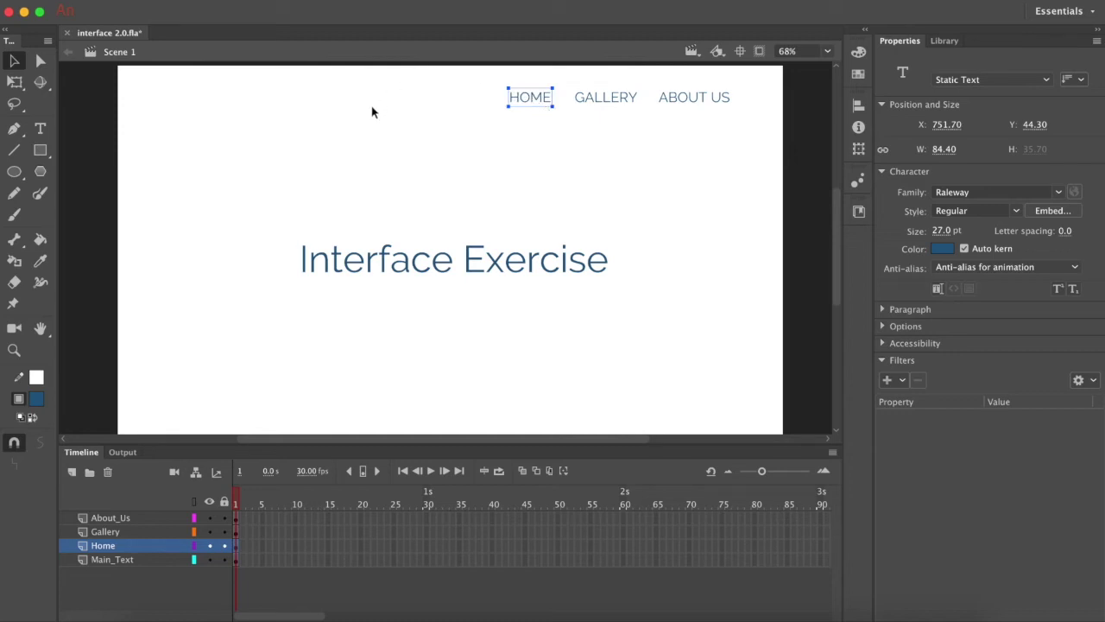
Show the rulers and place a horizontal guide across the upper part of the navigation labels
{"action": "left_click", "coordinate": [182, 2]}
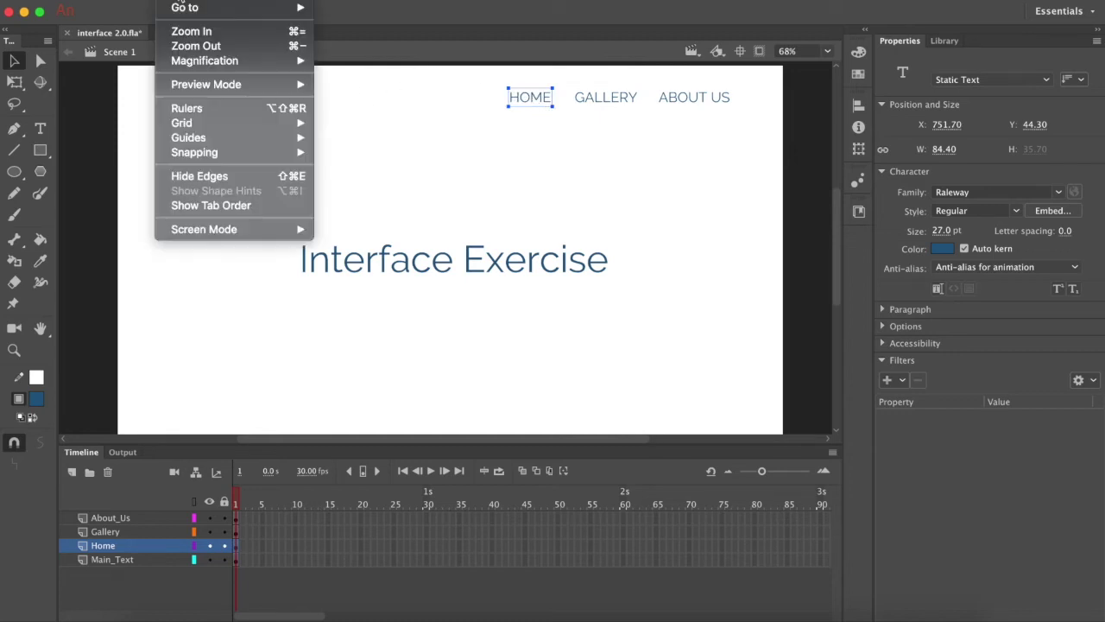
{"action": "left_click", "coordinate": [237, 110]}
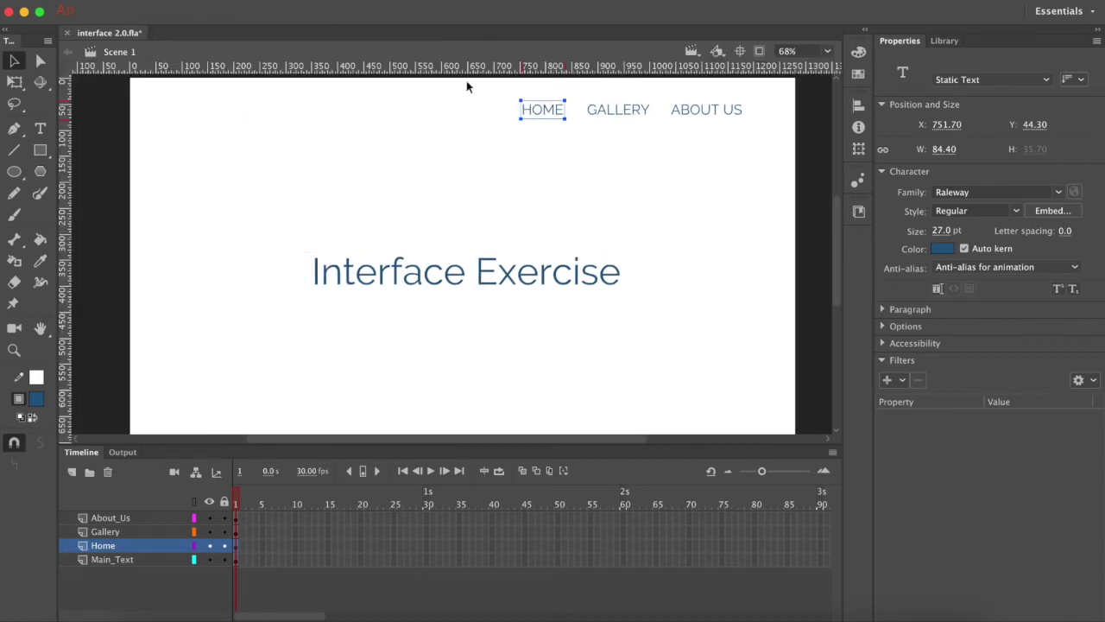
{"action": "left_click_drag", "start_coordinate": [467, 67], "coordinate": [467, 101]}
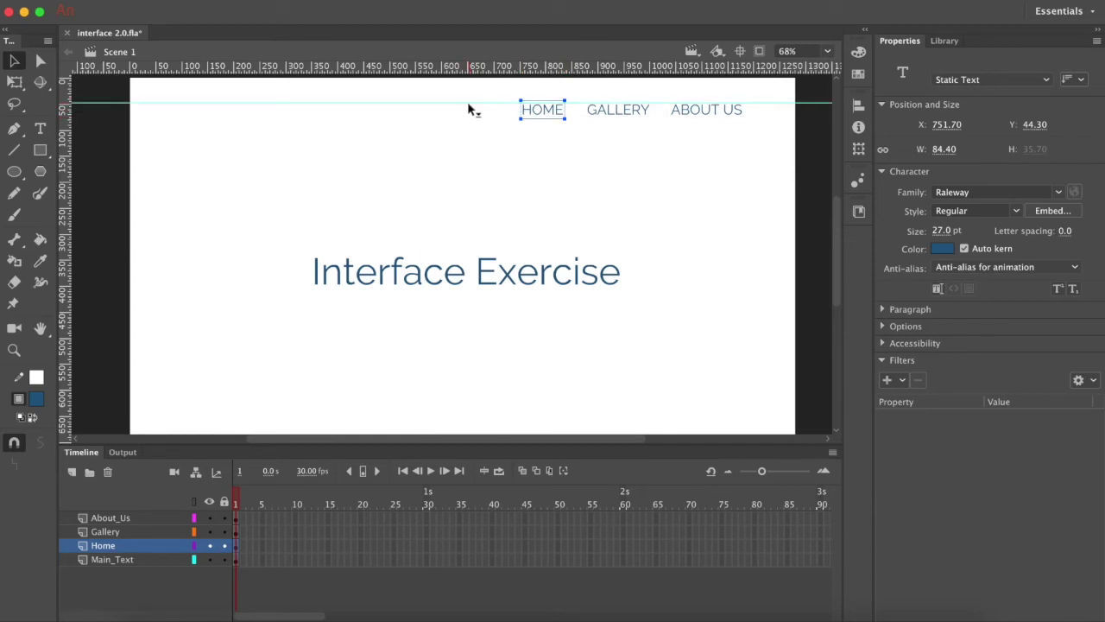
{"action": "left_click", "coordinate": [547, 160]}
{"action": "left_click", "coordinate": [546, 112]}
{"action": "left_click", "coordinate": [616, 111]}
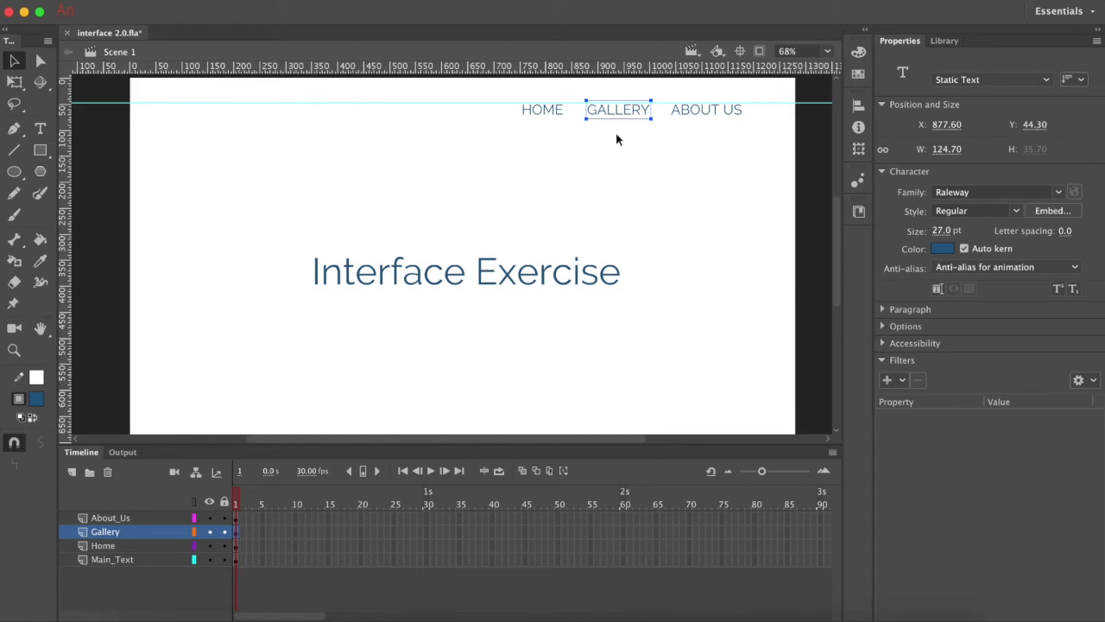
Nudge the HOME and GALLERY labels up a few pixels to the guide, placing GALLERY at Y 41.30
{"action": "left_click", "coordinate": [830, 52]}
{"action": "left_click", "coordinate": [803, 152]}
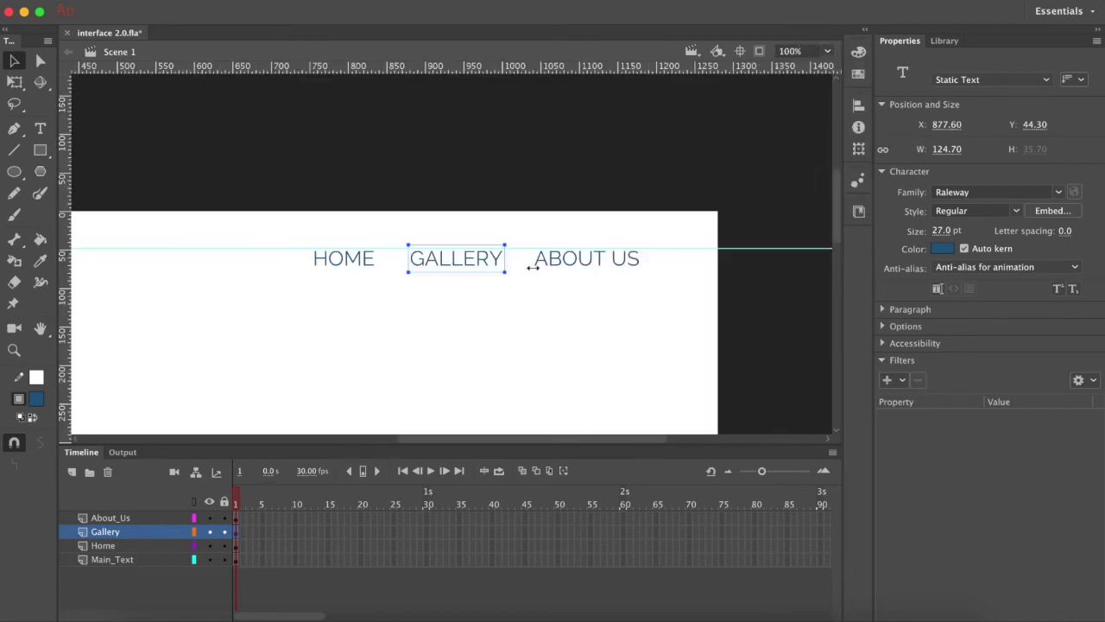
{"action": "left_click", "coordinate": [441, 309]}
{"action": "left_click", "coordinate": [344, 259]}
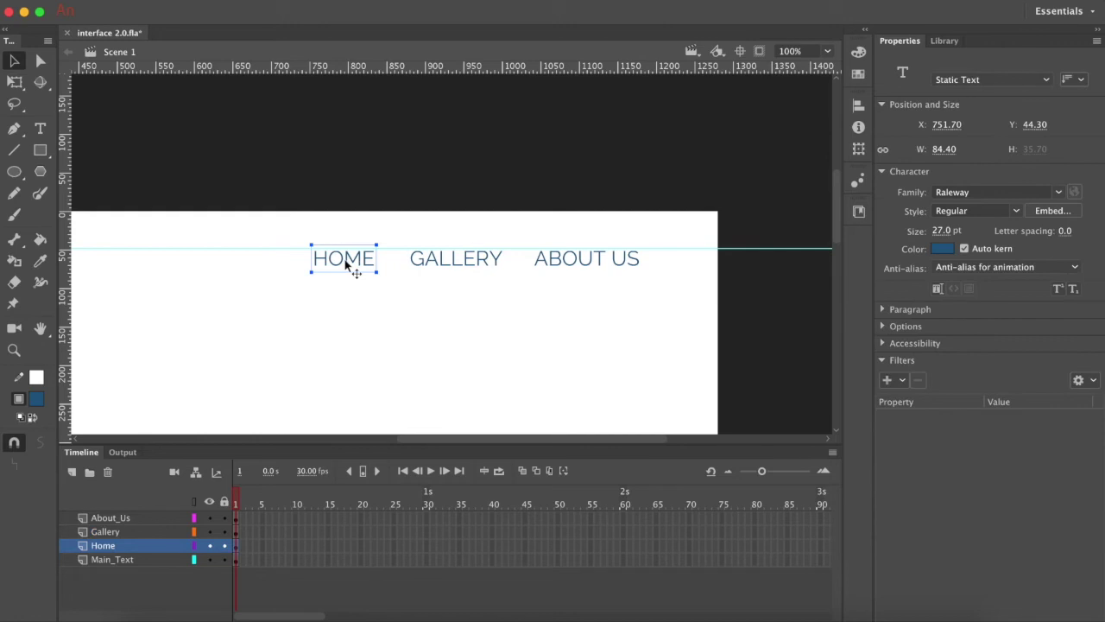
{"action": "left_click_drag", "start_coordinate": [345, 259], "coordinate": [344, 258]}
{"action": "key", "text": "Up"}
{"action": "key", "text": "Up"}
{"action": "left_click", "coordinate": [424, 267]}
{"action": "key", "text": "Up"}
{"action": "key", "text": "Up"}
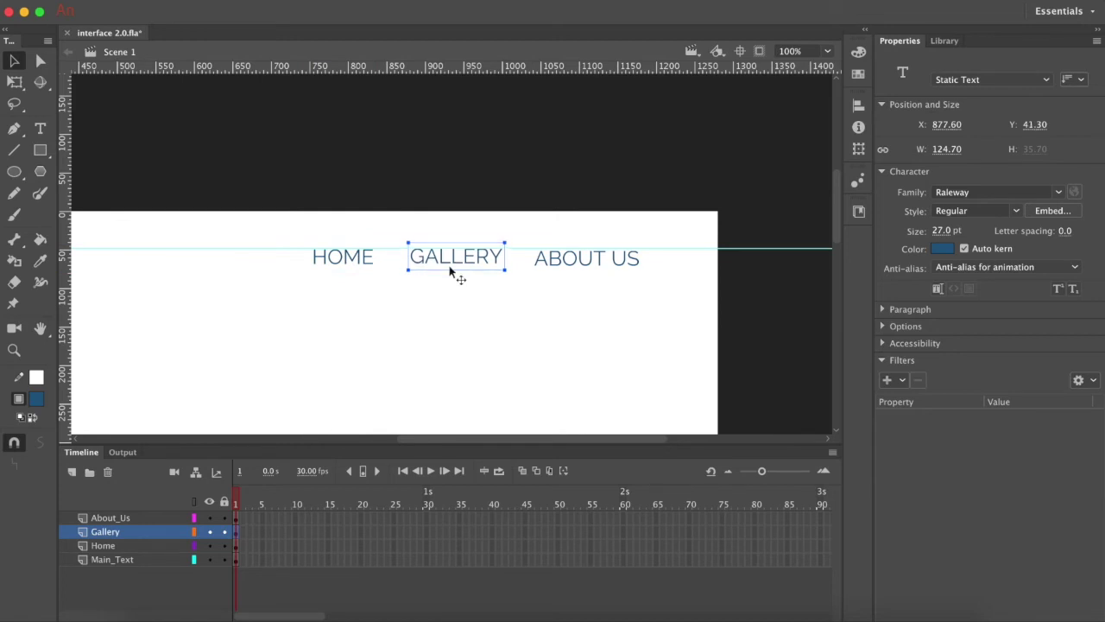
Nudge the ABOUT US label up to line up with GALLERY and slightly right to even out the spacing
{"action": "left_click", "coordinate": [583, 264]}
{"action": "key", "text": "Up"}
{"action": "key", "text": "Up"}
{"action": "key", "text": "Up"}
{"action": "key", "text": "Right"}
{"action": "key", "text": "Right"}
{"action": "key", "text": "Right"}
{"action": "key", "text": "Right"}
{"action": "left_click", "coordinate": [619, 338]}
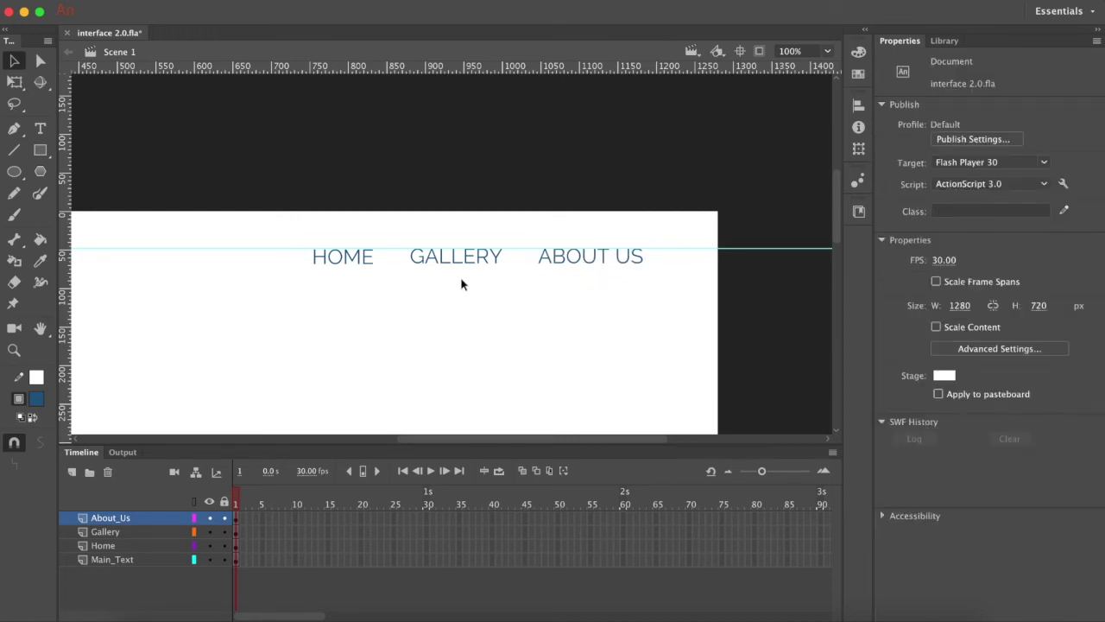
Remove the horizontal guide from the stage
{"action": "left_click", "coordinate": [823, 57]}
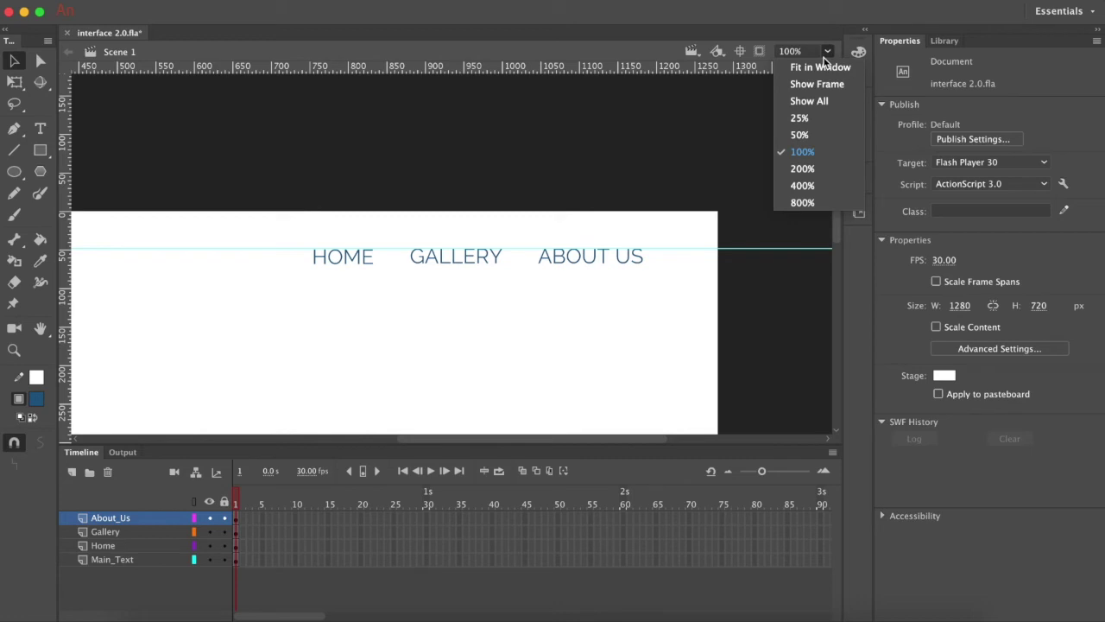
{"action": "left_click", "coordinate": [815, 105]}
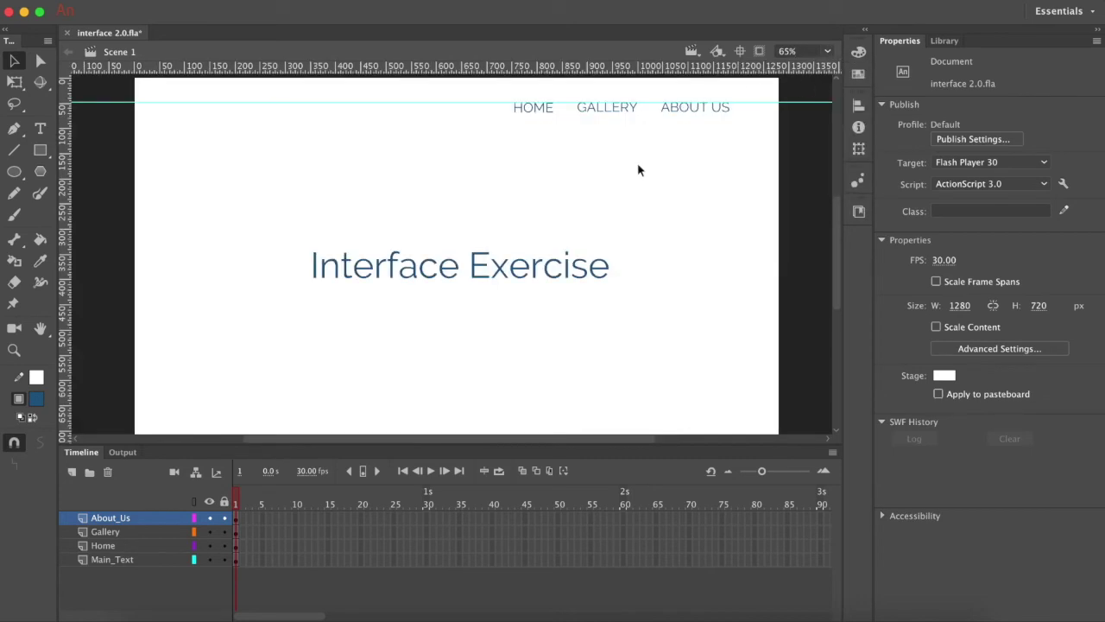
{"action": "left_click_drag", "start_coordinate": [739, 102], "coordinate": [727, 69]}
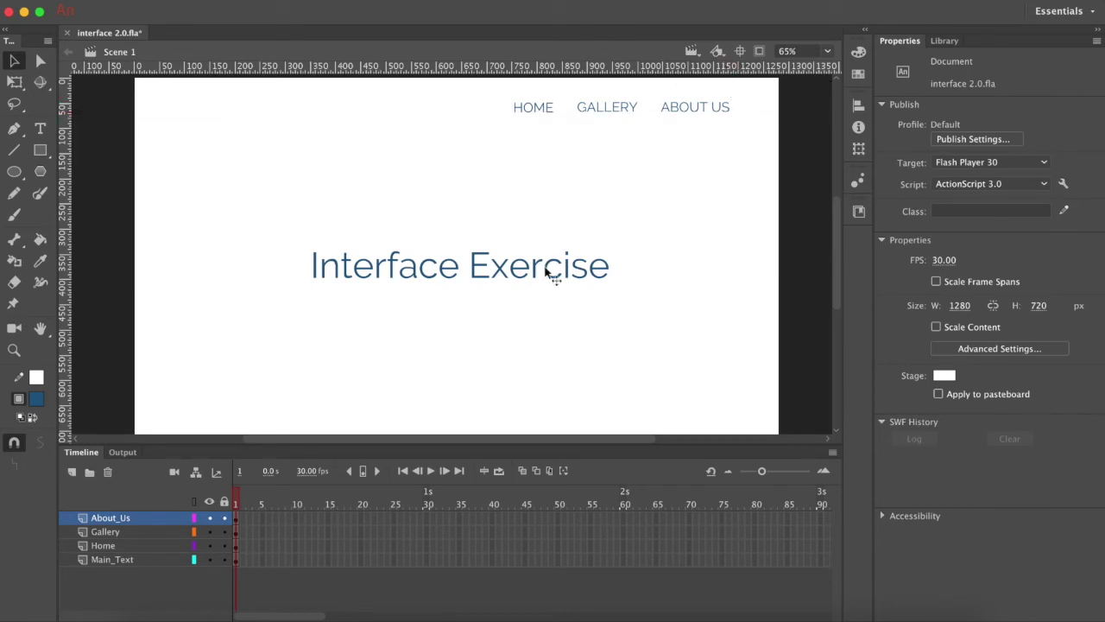
Move the HOME, GALLERY and ABOUT US labels down together, bringing HOME to Y 57.80
{"action": "left_click_drag", "start_coordinate": [739, 98], "coordinate": [473, 168]}
{"action": "key", "text": "shift+Down"}
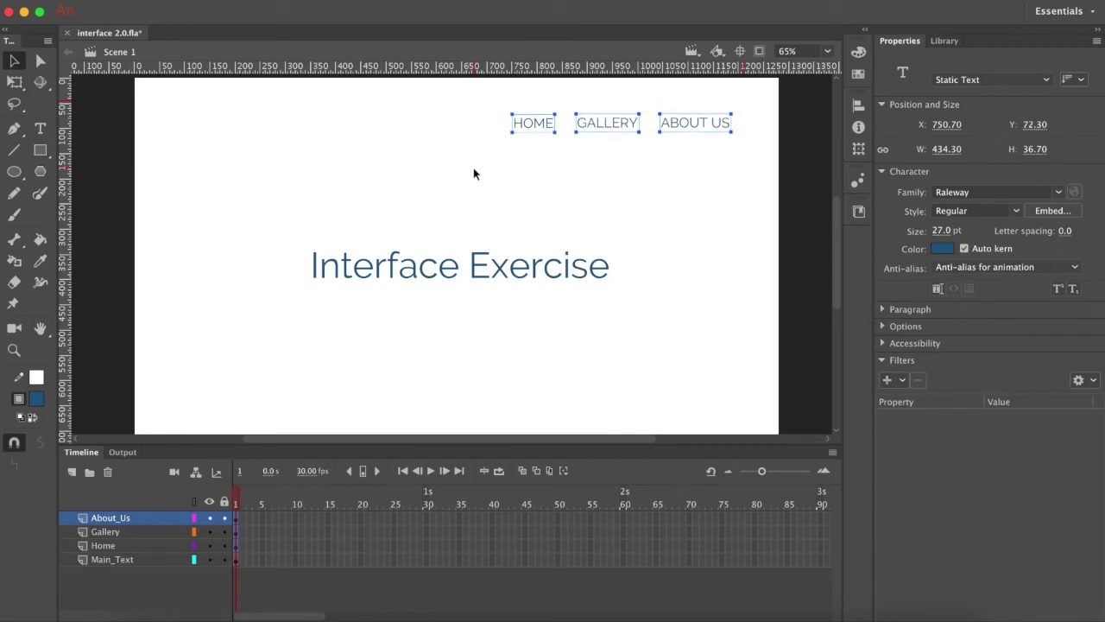
{"action": "left_click", "coordinate": [660, 164]}
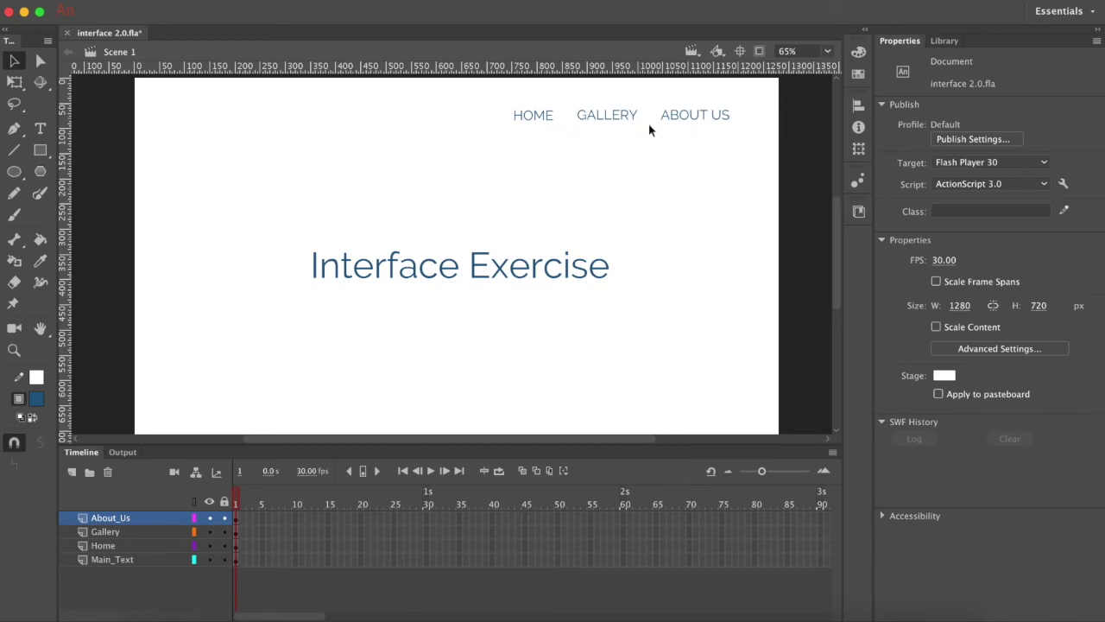
Convert the HOME label on the stage to a Button symbol named Home
{"action": "left_click", "coordinate": [533, 123]}
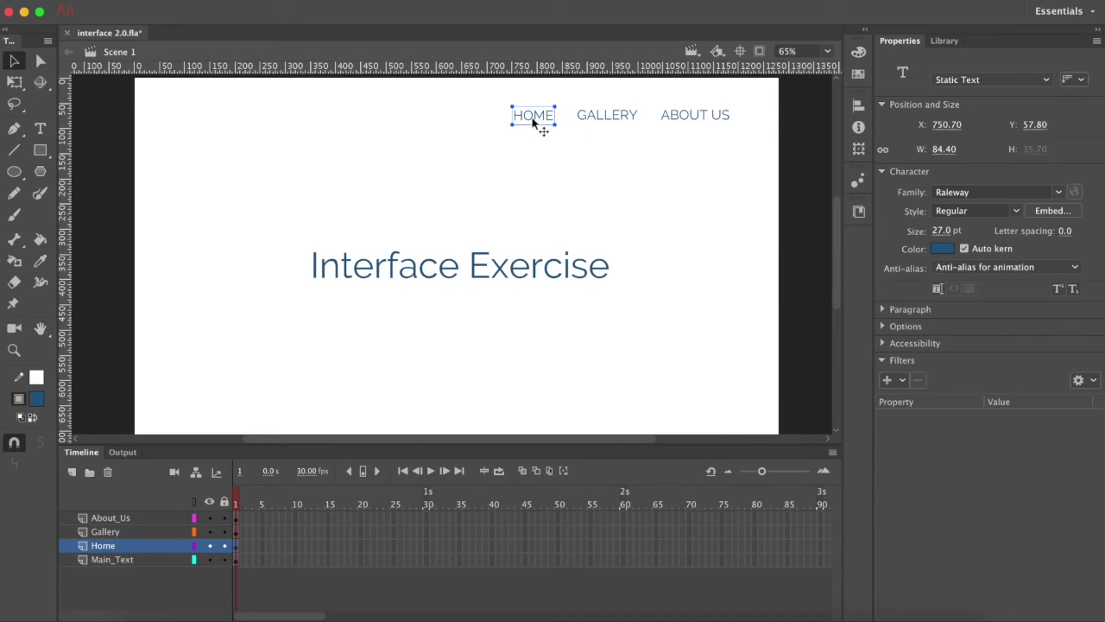
{"action": "right_click", "coordinate": [533, 123]}
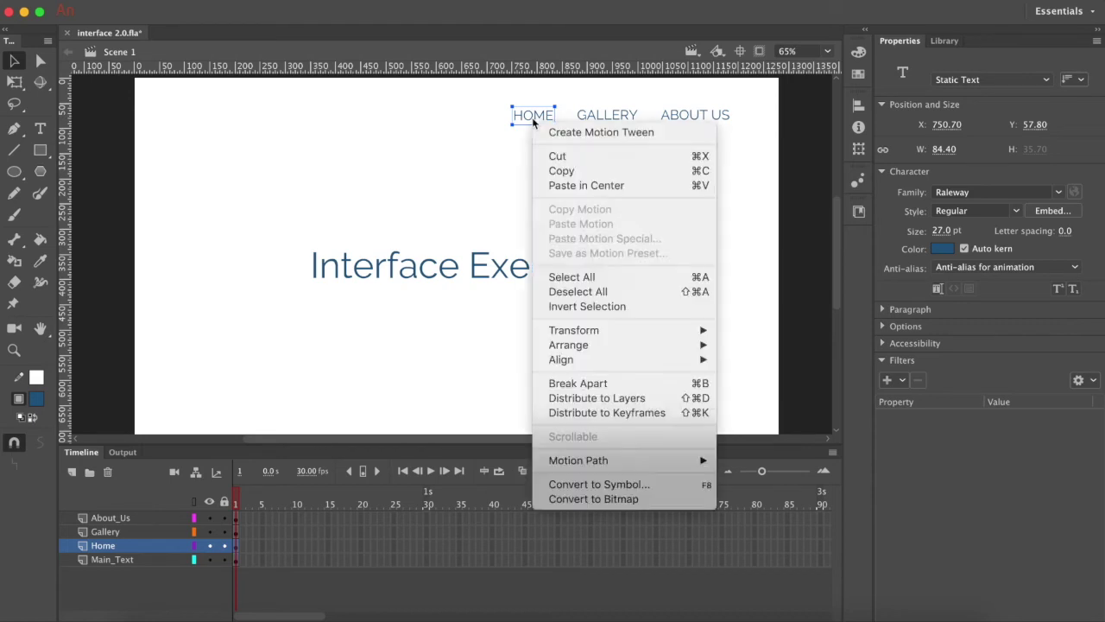
{"action": "left_click", "coordinate": [606, 485]}
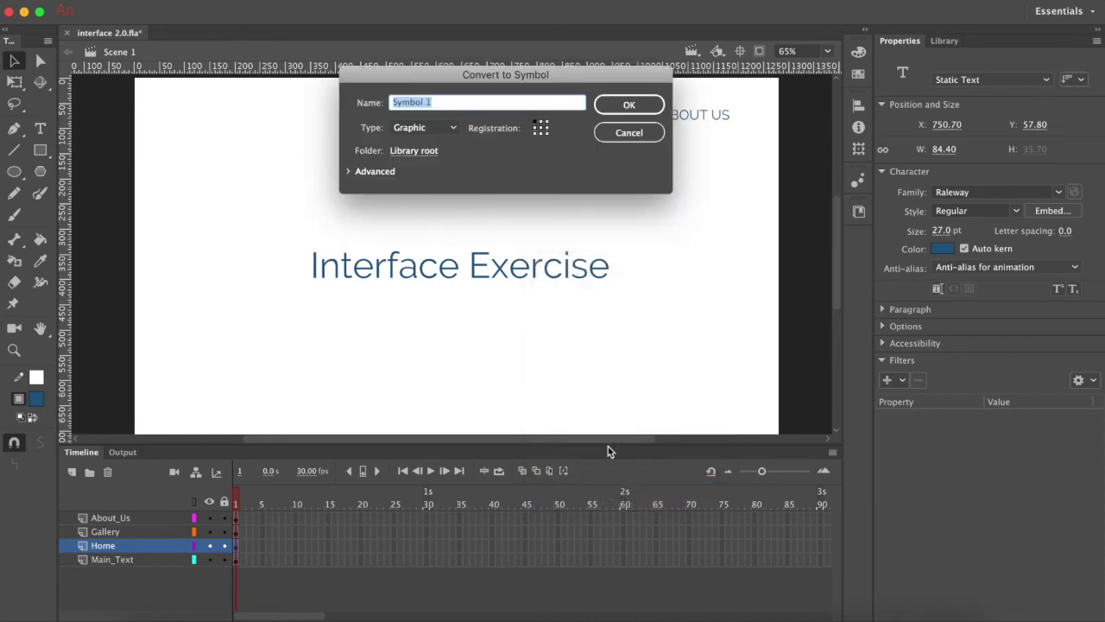
{"action": "left_click", "coordinate": [453, 128]}
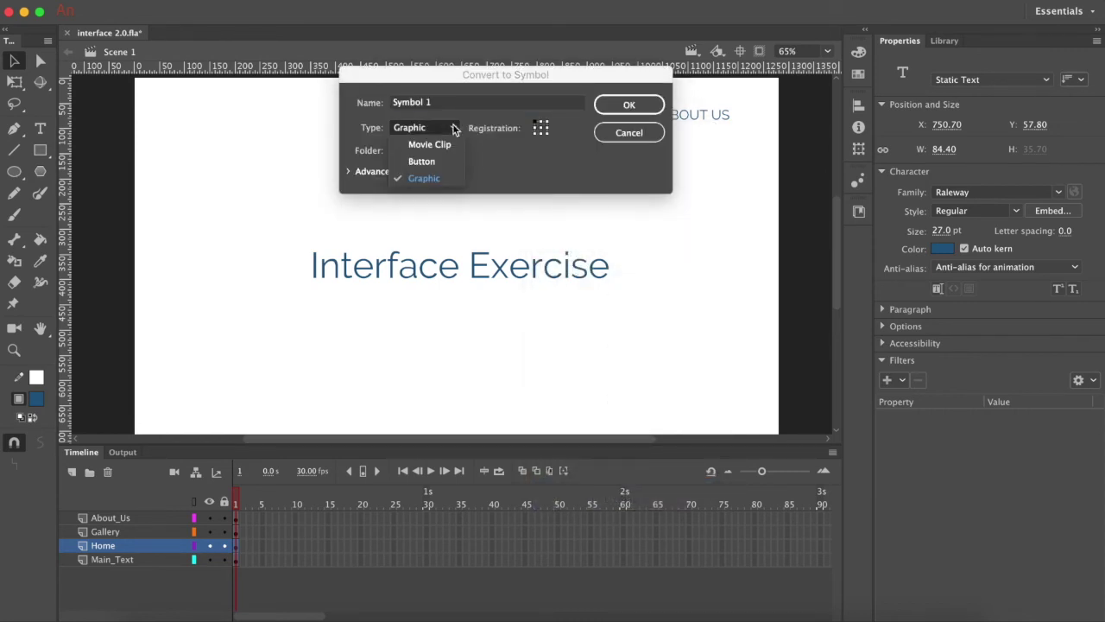
{"action": "left_click", "coordinate": [426, 163]}
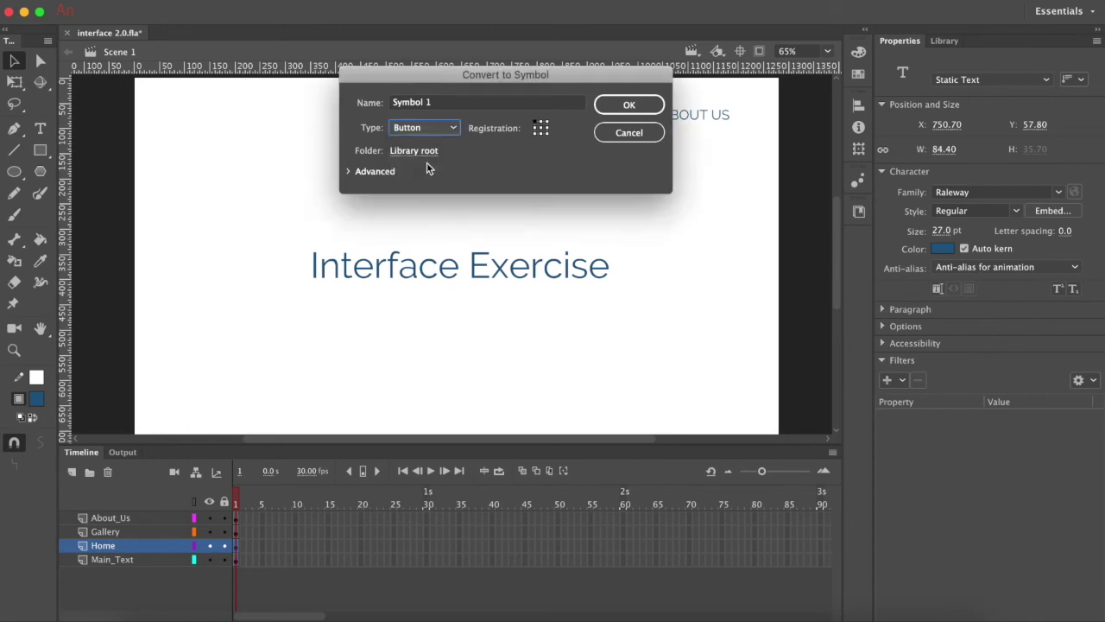
{"action": "left_click_drag", "start_coordinate": [445, 103], "coordinate": [362, 102]}
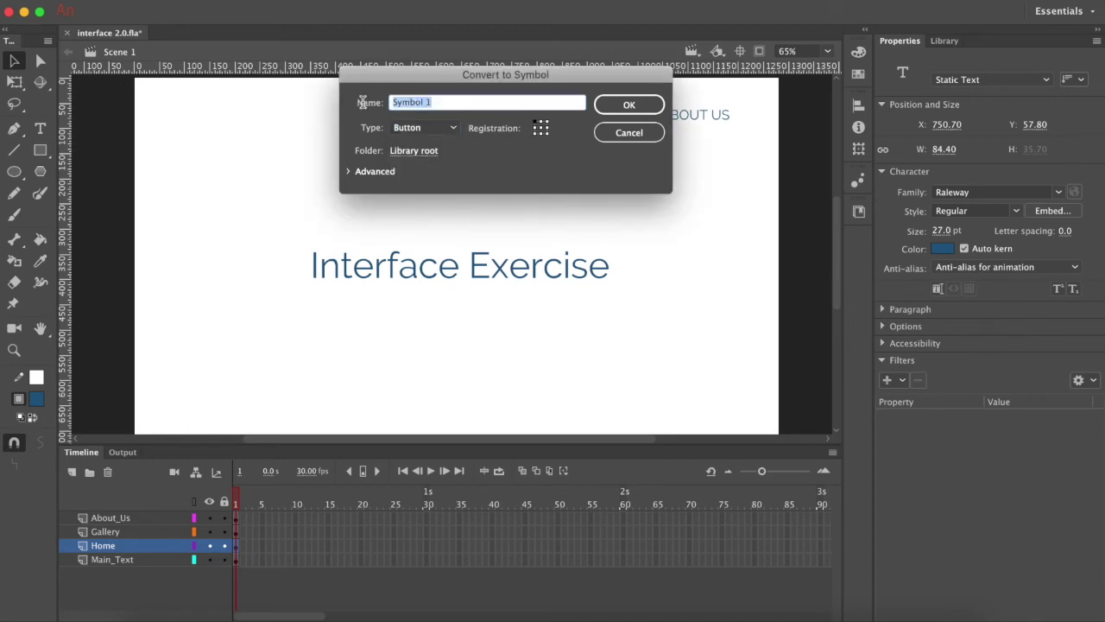
{"action": "type", "text": "Home"}
{"action": "left_click", "coordinate": [628, 105]}
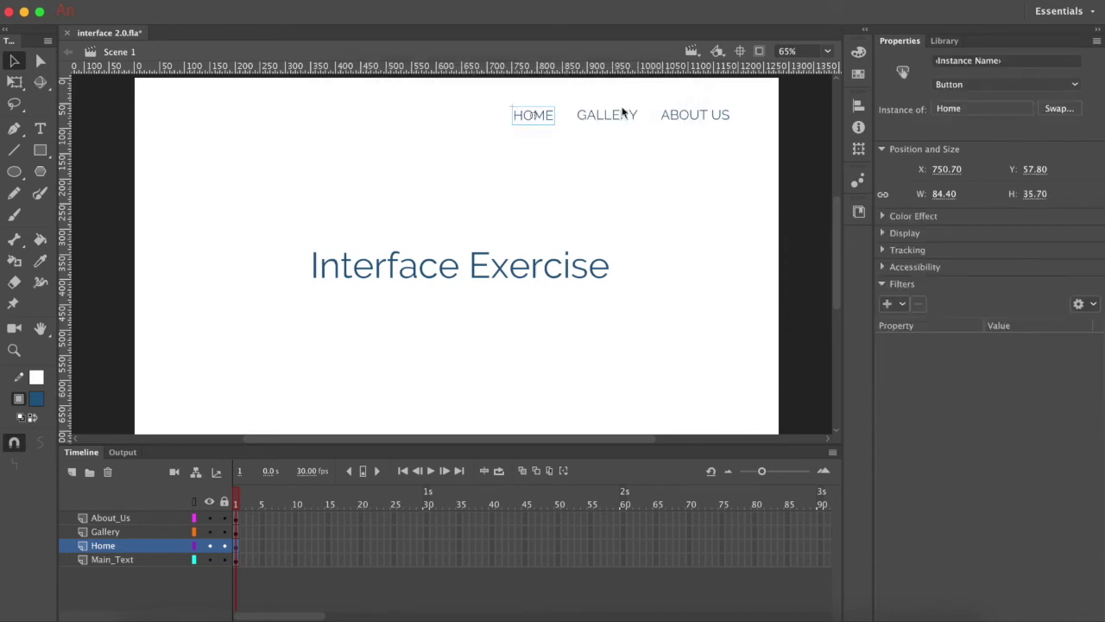
Convert the GALLERY label to a Button symbol named Gallery
{"action": "left_click", "coordinate": [598, 118]}
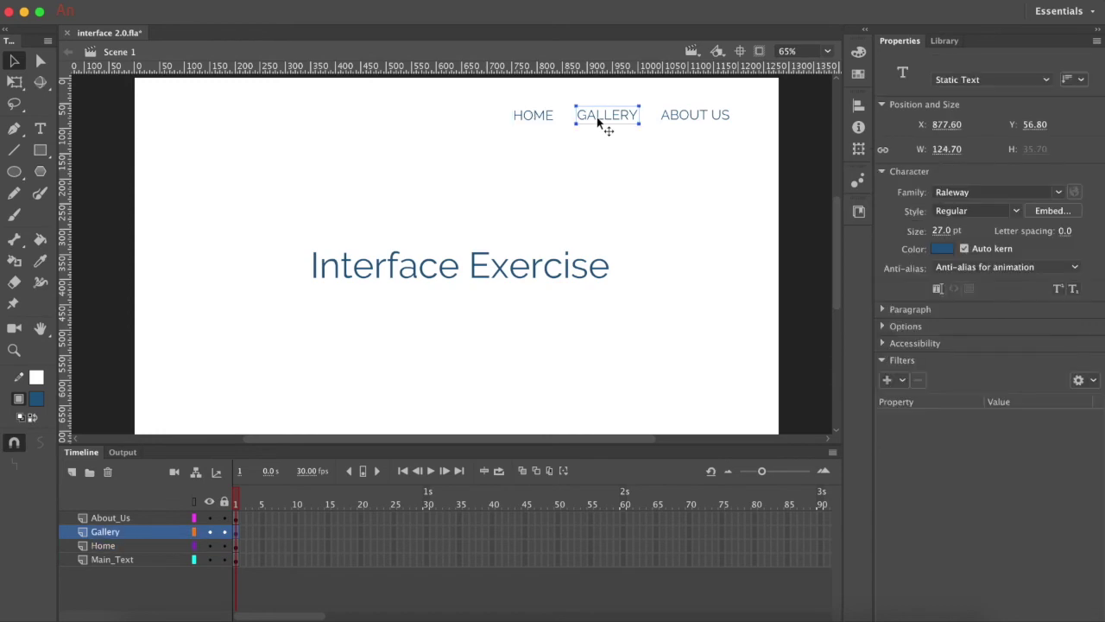
{"action": "right_click", "coordinate": [596, 116]}
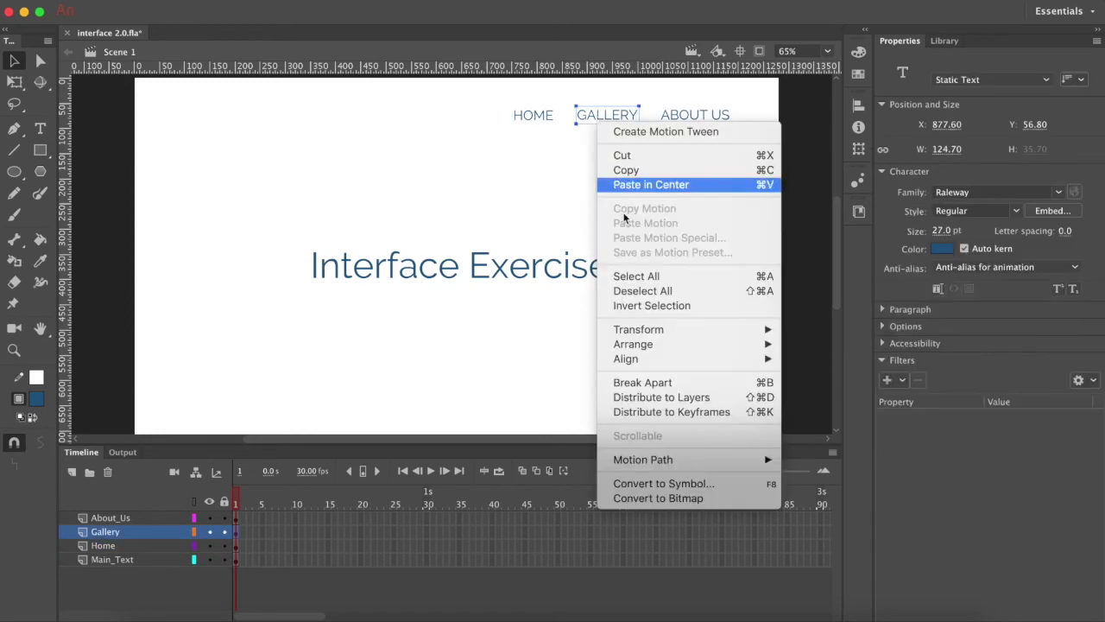
{"action": "left_click", "coordinate": [670, 484]}
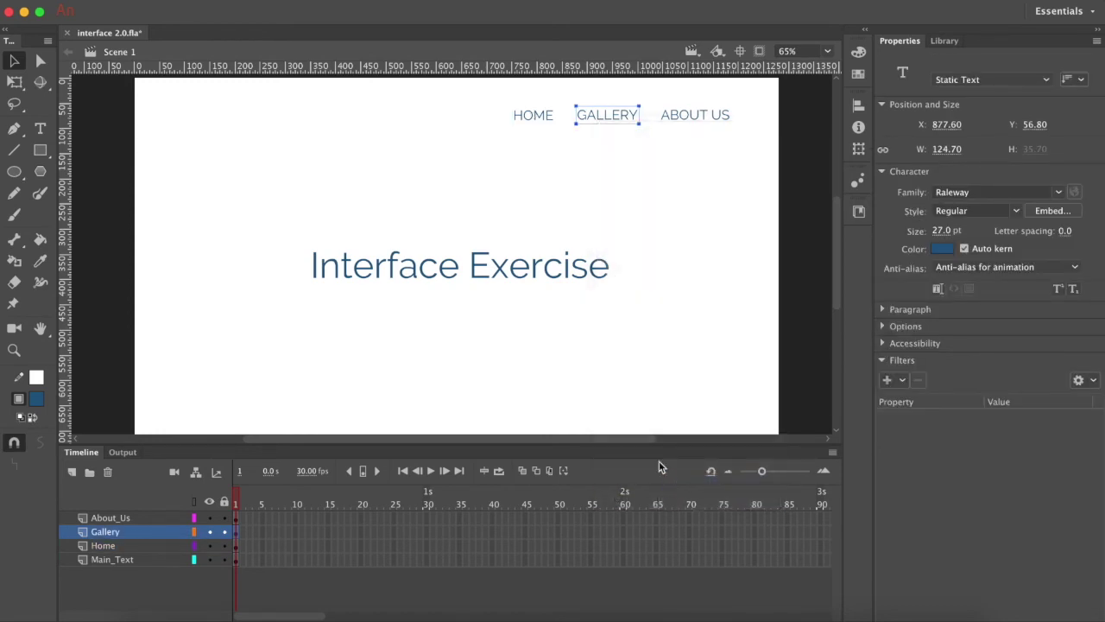
{"action": "type", "text": "Gallery"}
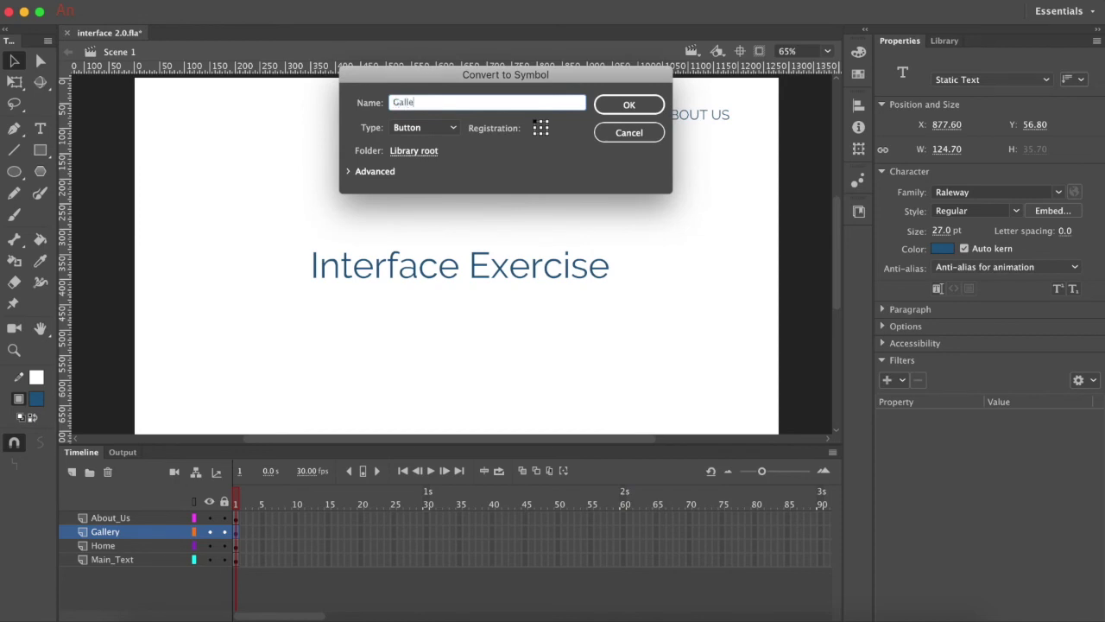
{"action": "left_click", "coordinate": [629, 105]}
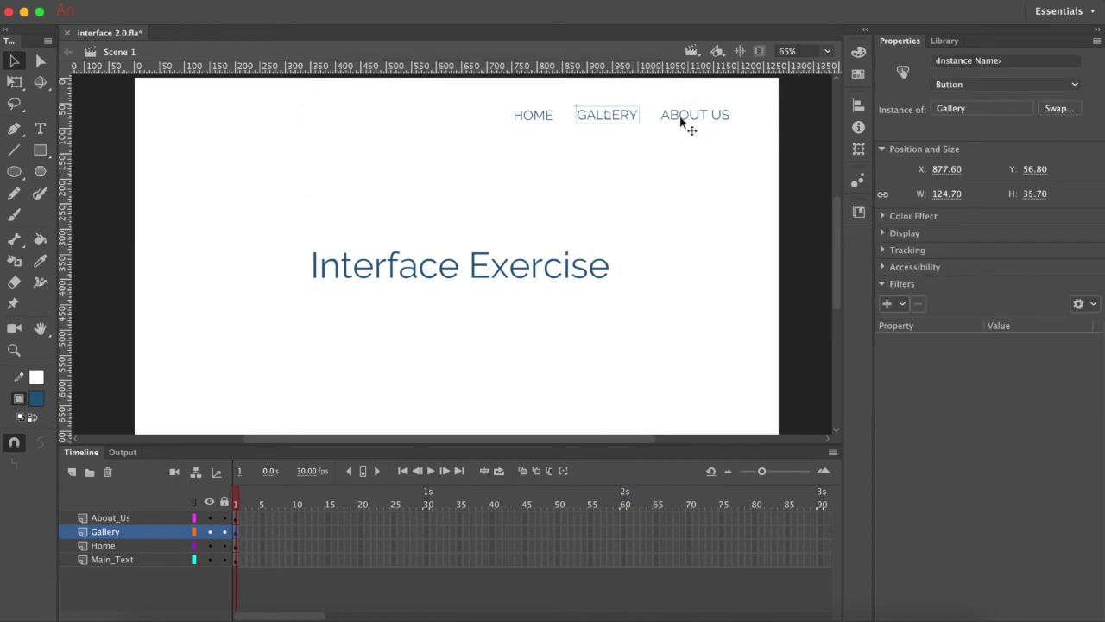
Convert the ABOUT US label to a Button symbol named About Us, then deselect it
{"action": "left_click", "coordinate": [680, 120]}
{"action": "right_click", "coordinate": [680, 121]}
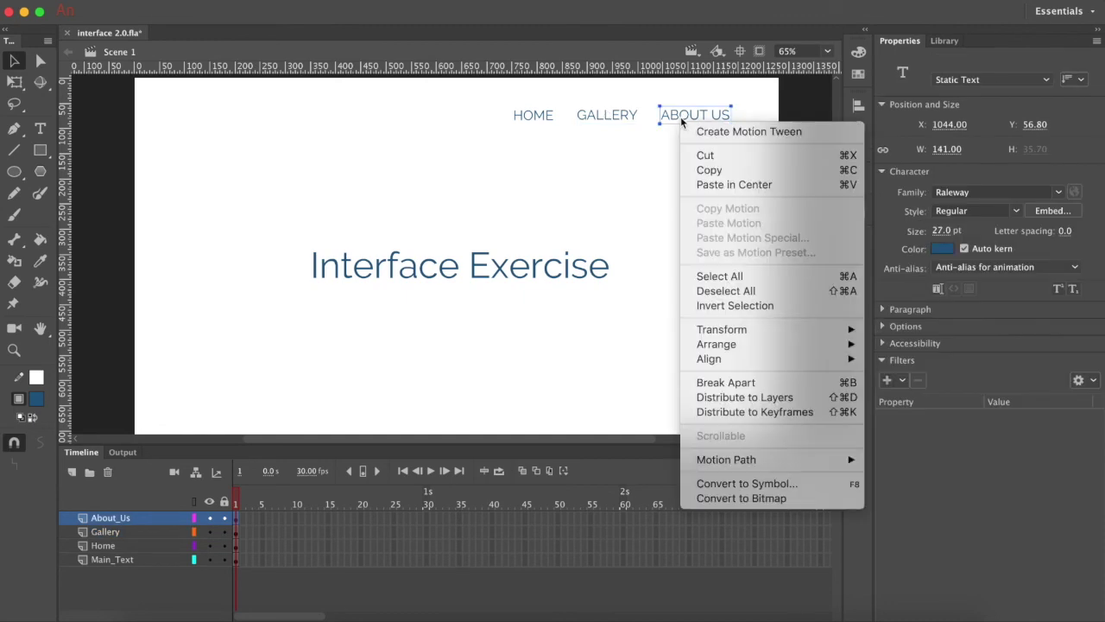
{"action": "left_click", "coordinate": [715, 484]}
{"action": "type", "text": "A"}
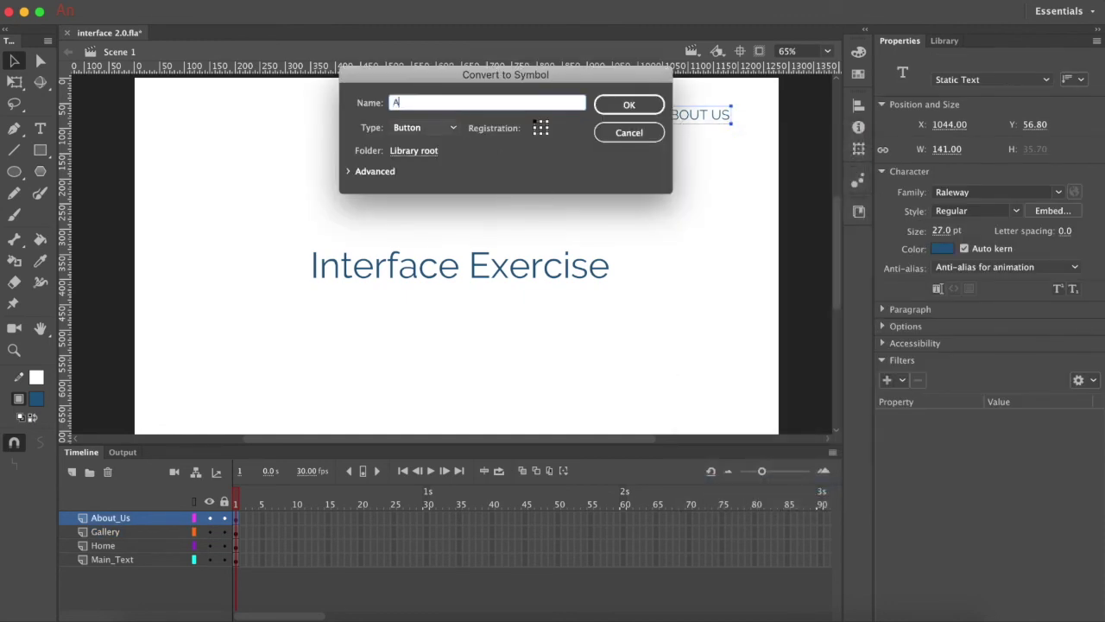
{"action": "type", "text": "bout Us"}
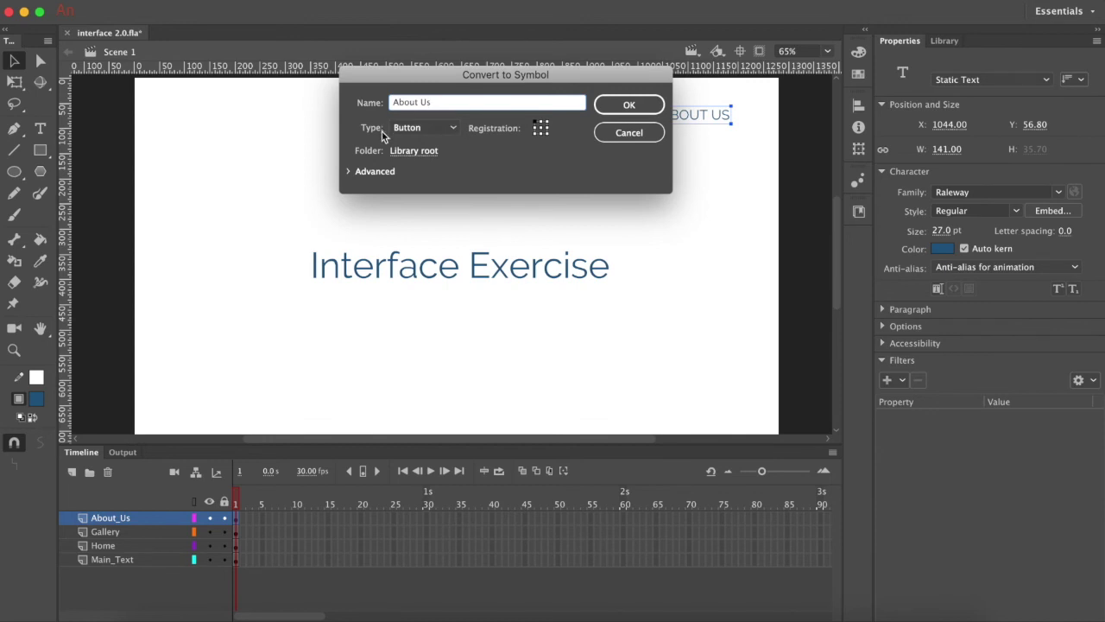
{"action": "left_click", "coordinate": [620, 113]}
{"action": "left_click", "coordinate": [643, 170]}
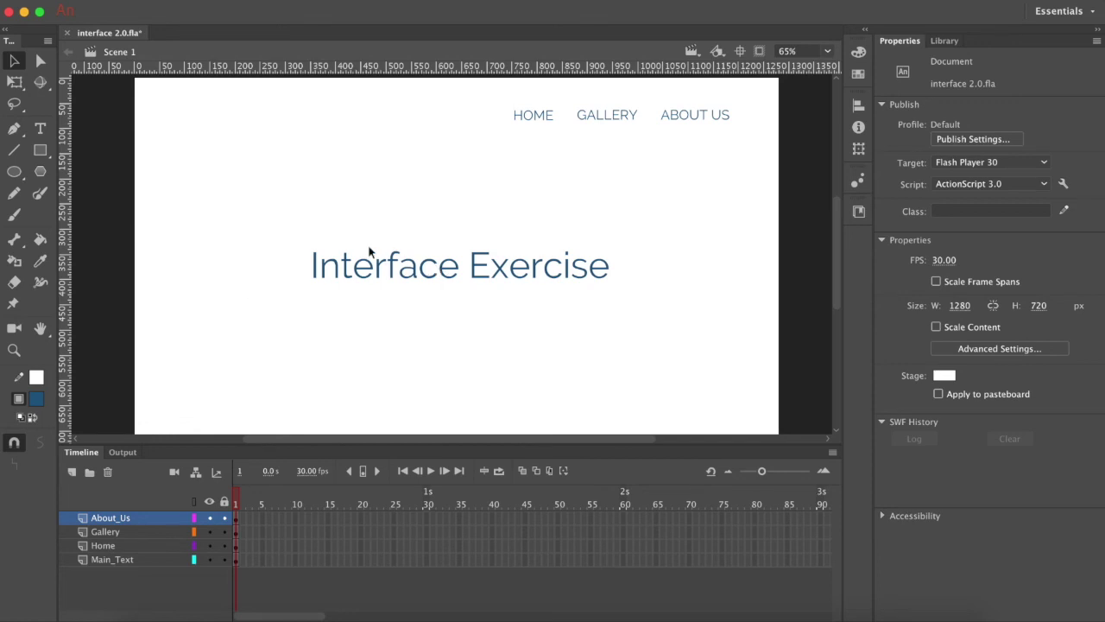
Add a new layer above About_Us and name it Action
{"action": "right_click", "coordinate": [113, 523]}
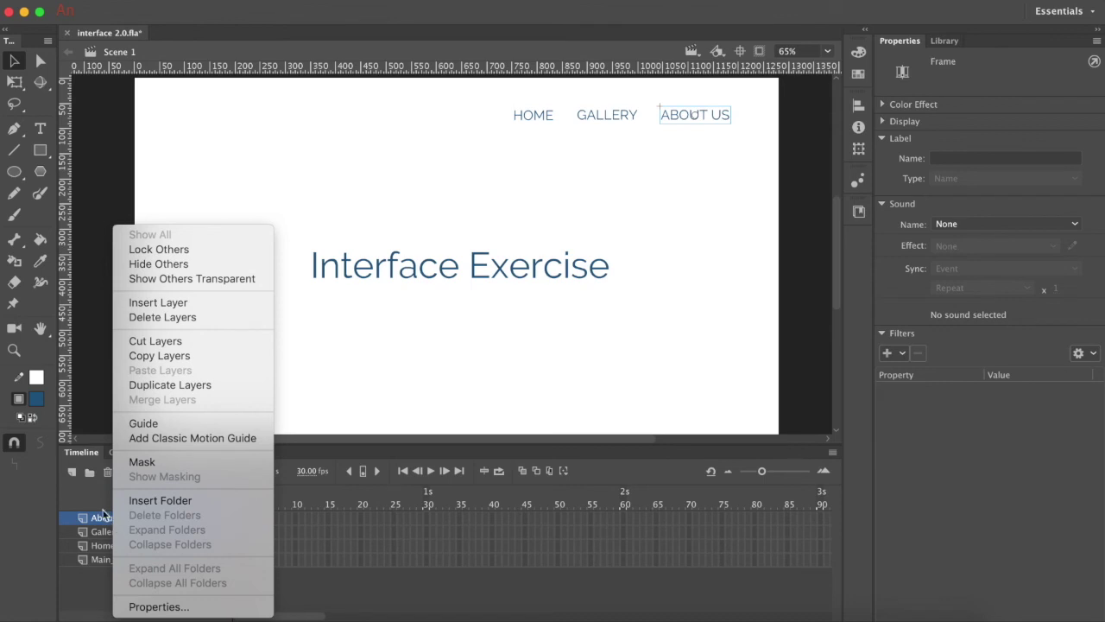
{"action": "left_click", "coordinate": [70, 476]}
{"action": "left_click", "coordinate": [72, 473]}
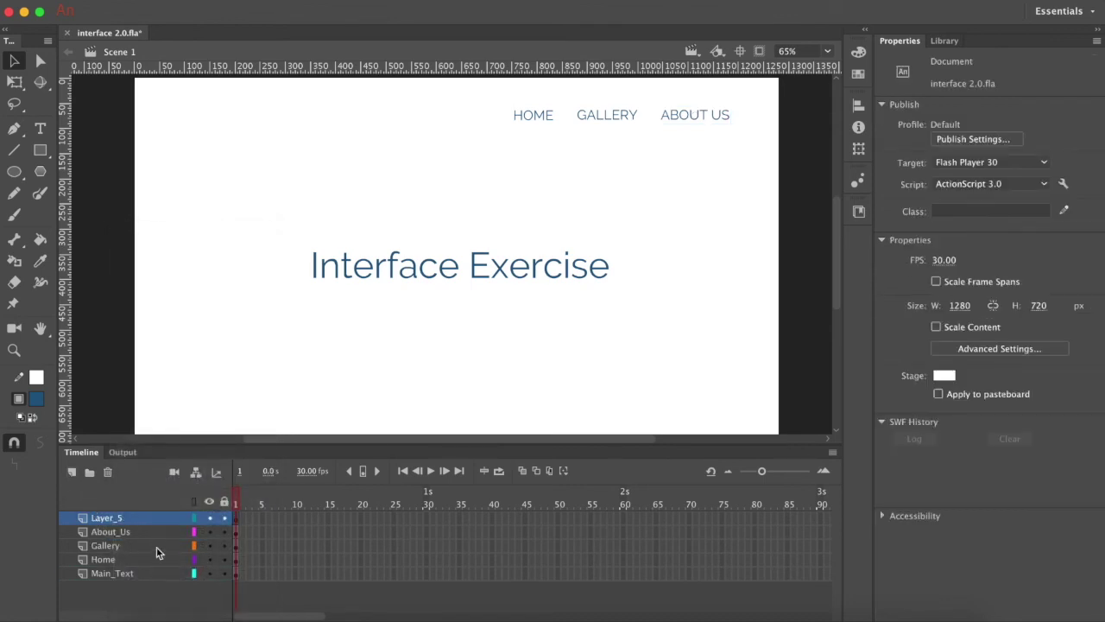
{"action": "double_click", "coordinate": [121, 518]}
{"action": "type", "text": "Action"}
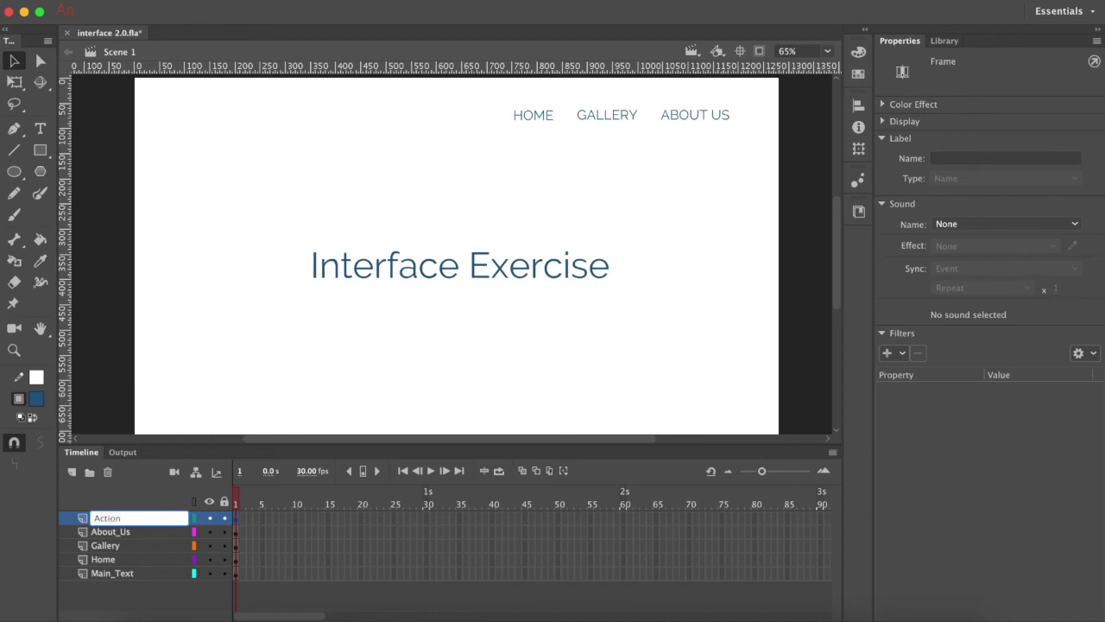
{"action": "key", "text": "Return"}
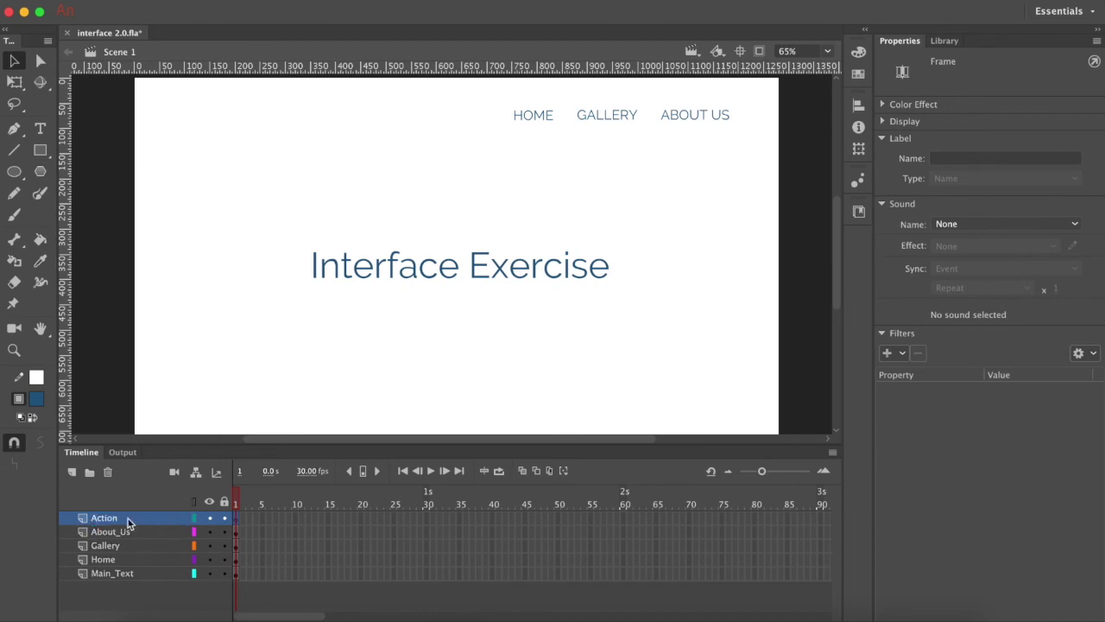
Insert the ActionScript Timeline Navigation snippet Stop at this Frame at frame 1 and close the script windows
{"action": "right_click", "coordinate": [236, 518]}
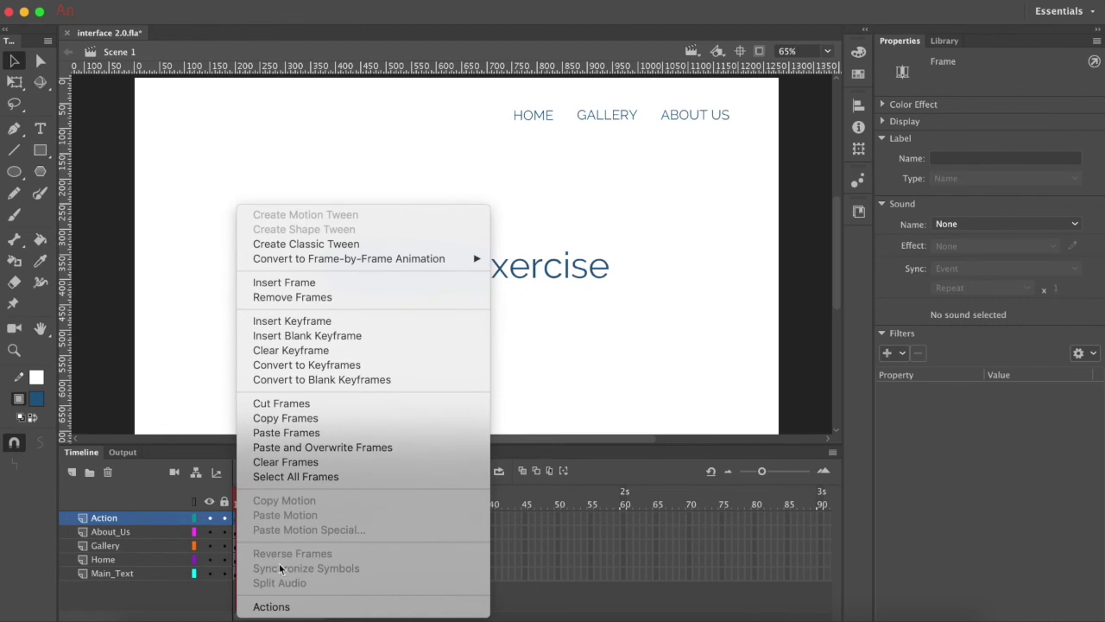
{"action": "left_click", "coordinate": [290, 608]}
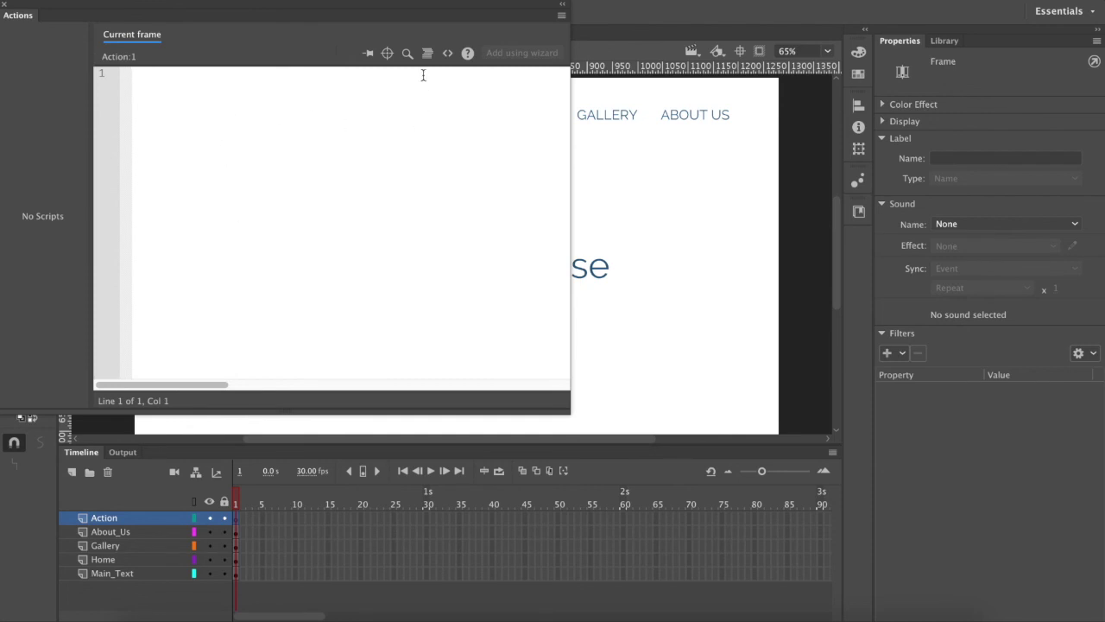
{"action": "left_click", "coordinate": [447, 53]}
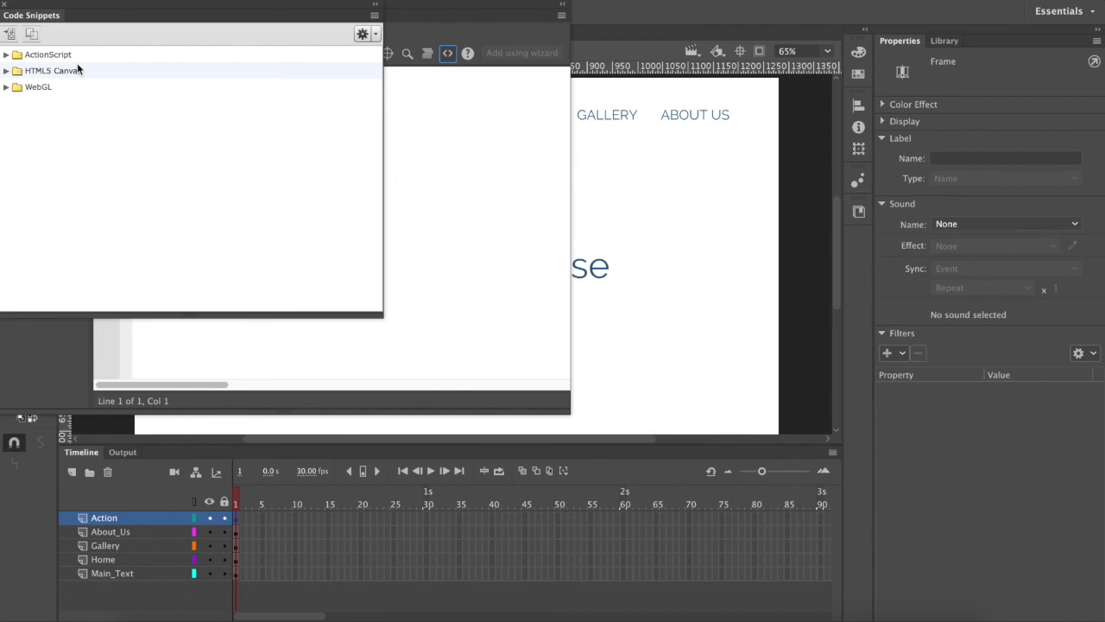
{"action": "left_click", "coordinate": [6, 56]}
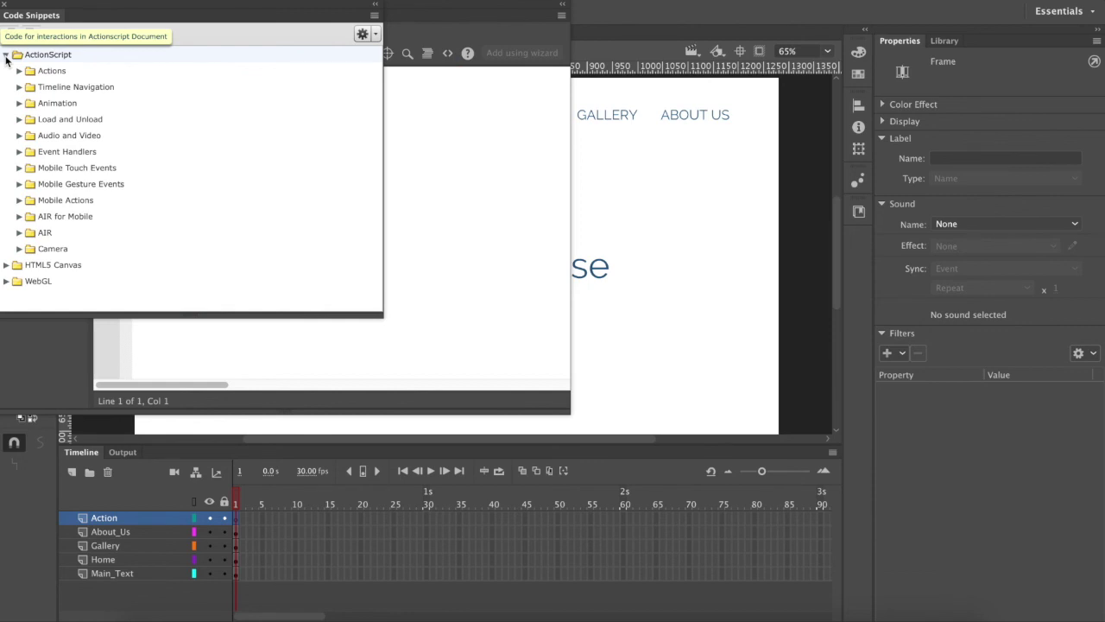
{"action": "left_click", "coordinate": [19, 87]}
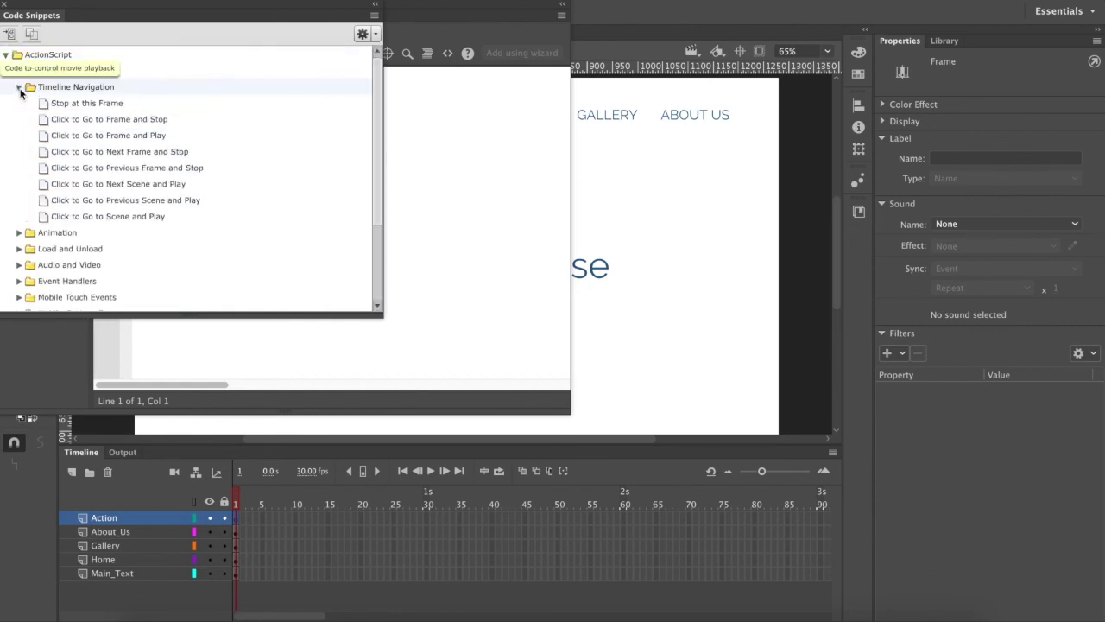
{"action": "double_click", "coordinate": [68, 104]}
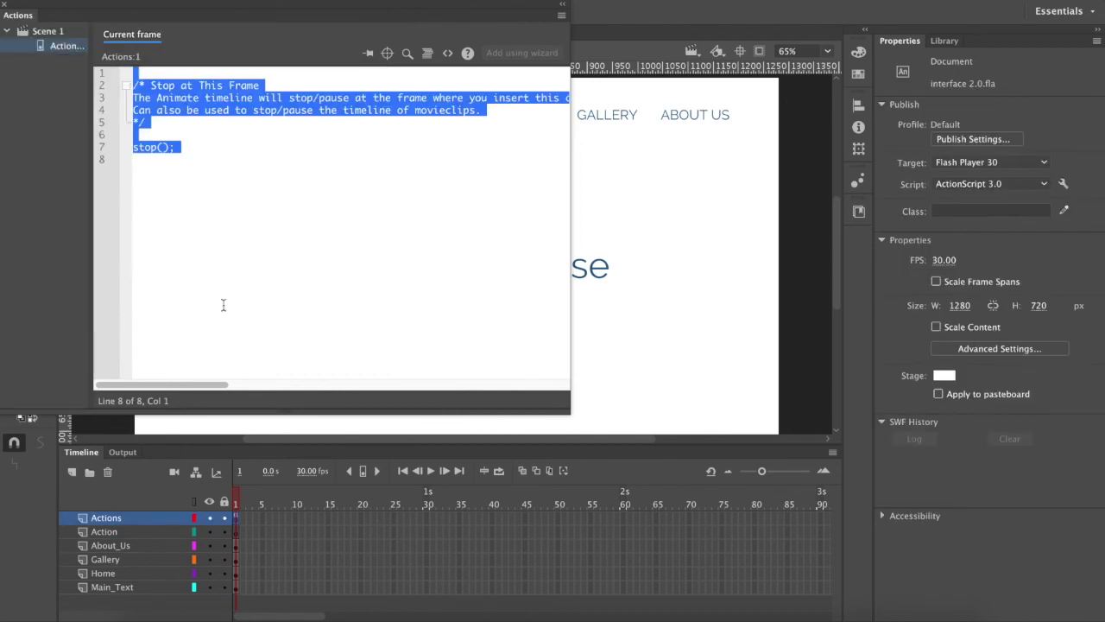
{"action": "left_click", "coordinate": [192, 192]}
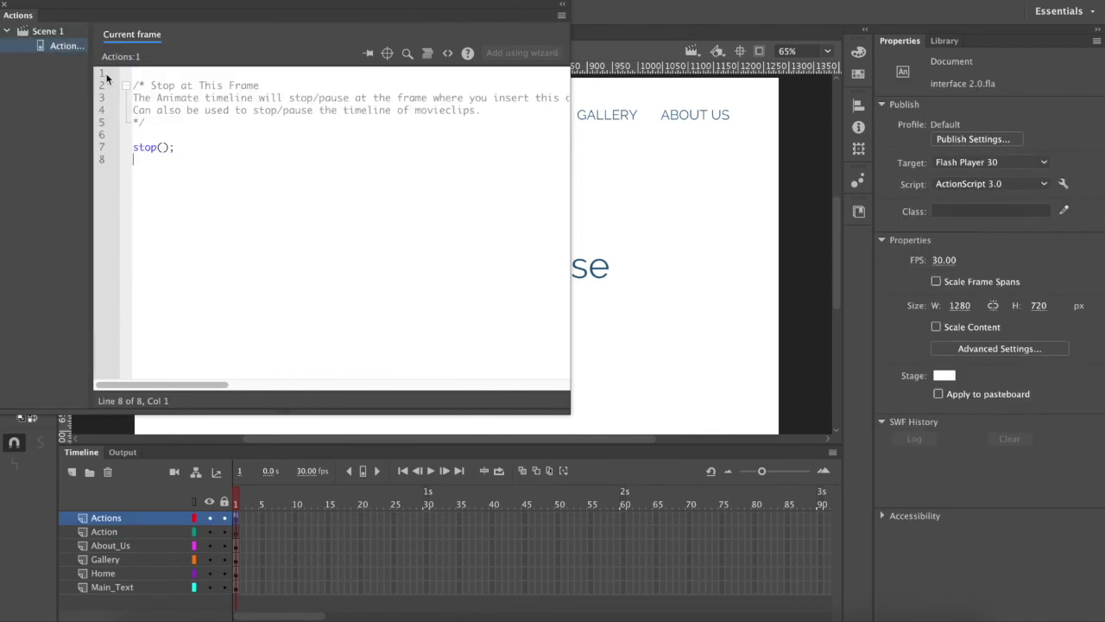
{"action": "left_click", "coordinate": [5, 6]}
{"action": "left_click", "coordinate": [6, 7]}
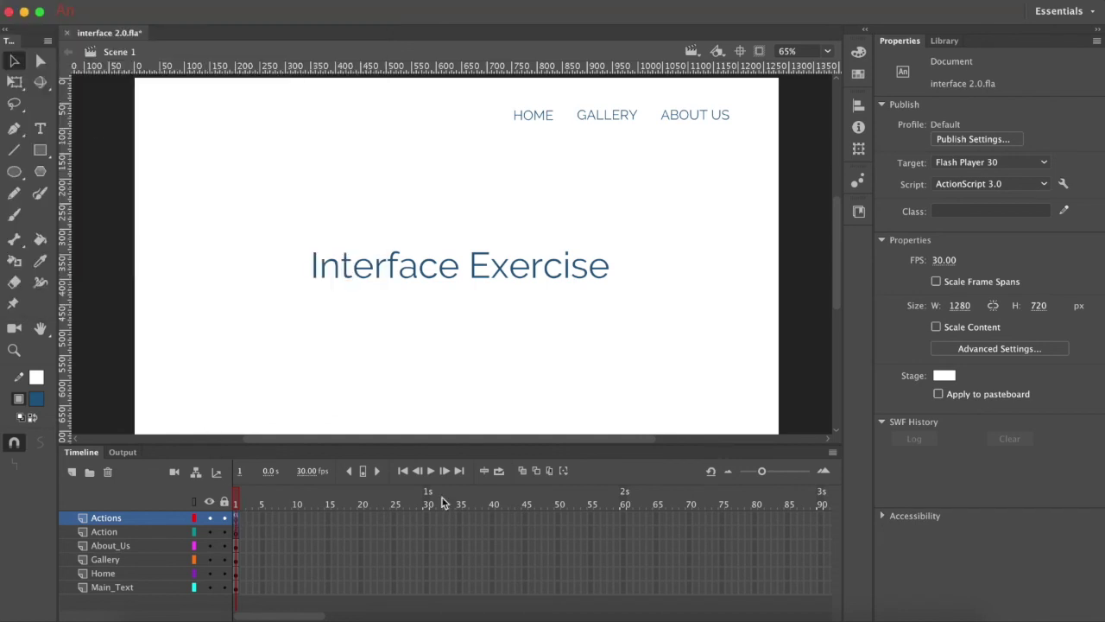
Test the movie to preview the interface with its title and navigation buttons
{"action": "left_click_drag", "start_coordinate": [761, 473], "coordinate": [789, 472]}
{"action": "left_click", "coordinate": [297, 520]}
{"action": "left_click", "coordinate": [244, 517]}
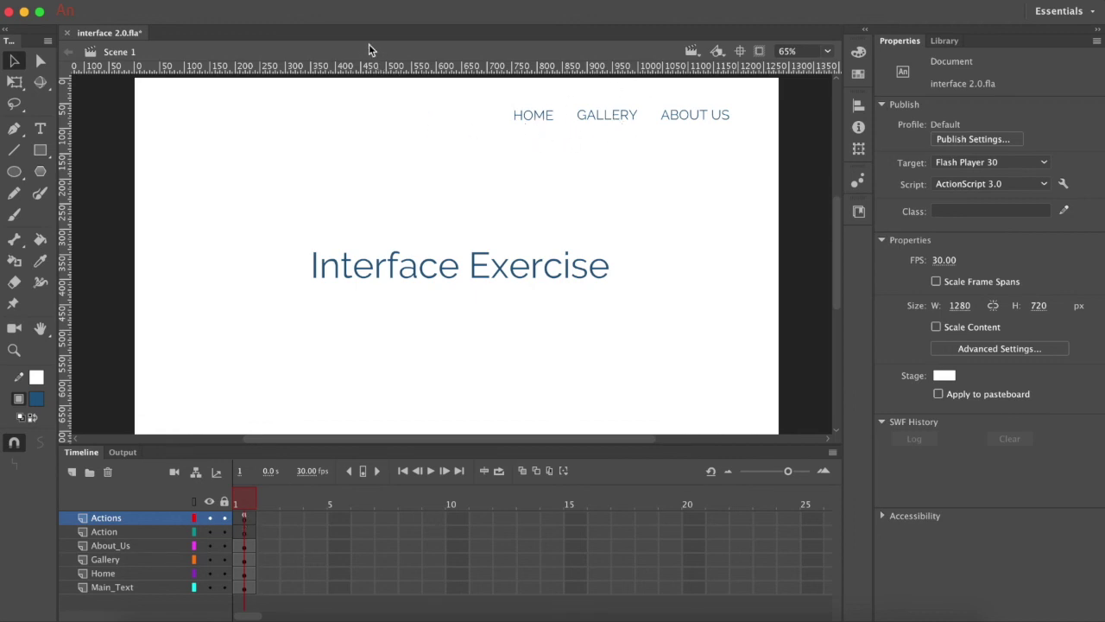
{"action": "left_click", "coordinate": [412, 3]}
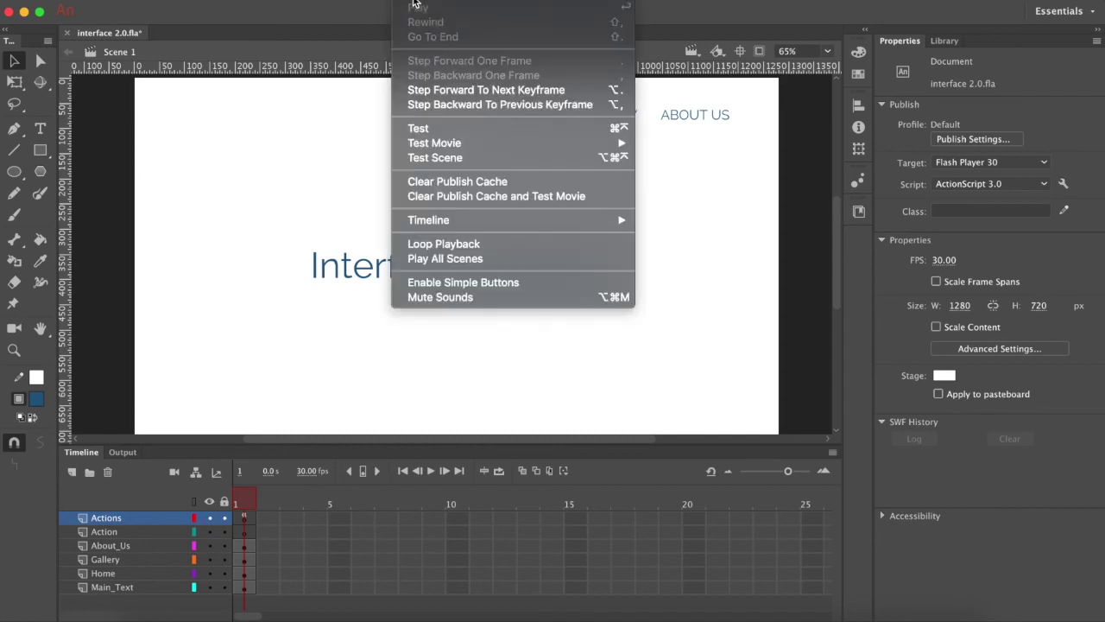
{"action": "left_click", "coordinate": [444, 130]}
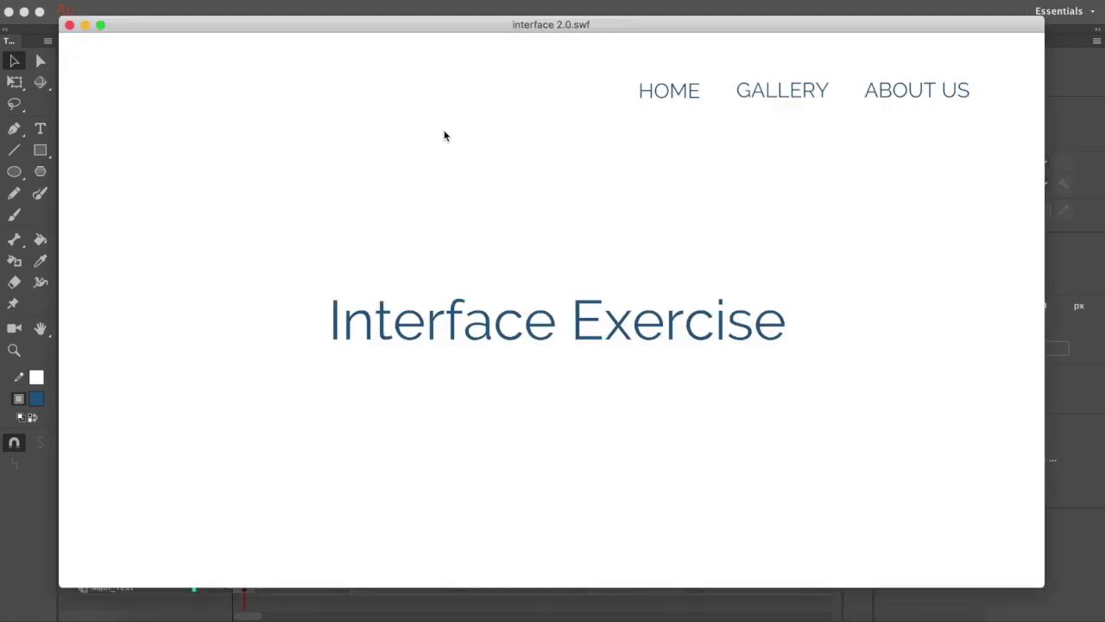